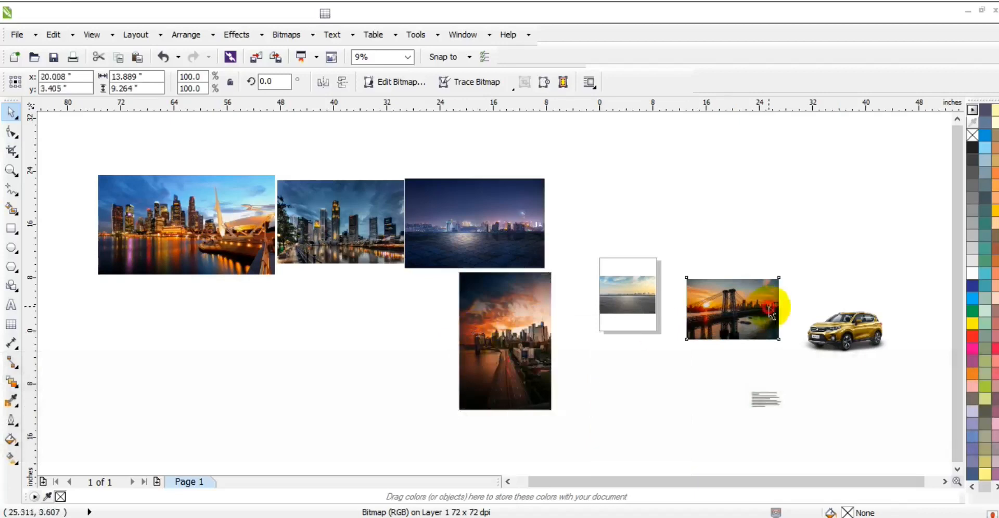
- Place the sunset bridge photo beside the other city photos and preview the five photos full screen
mouse_move(578, 173)
mouse_down()
mouse_move(156, 408)
mouse_move(56, 435)
mouse_up()
key(shift+F2)
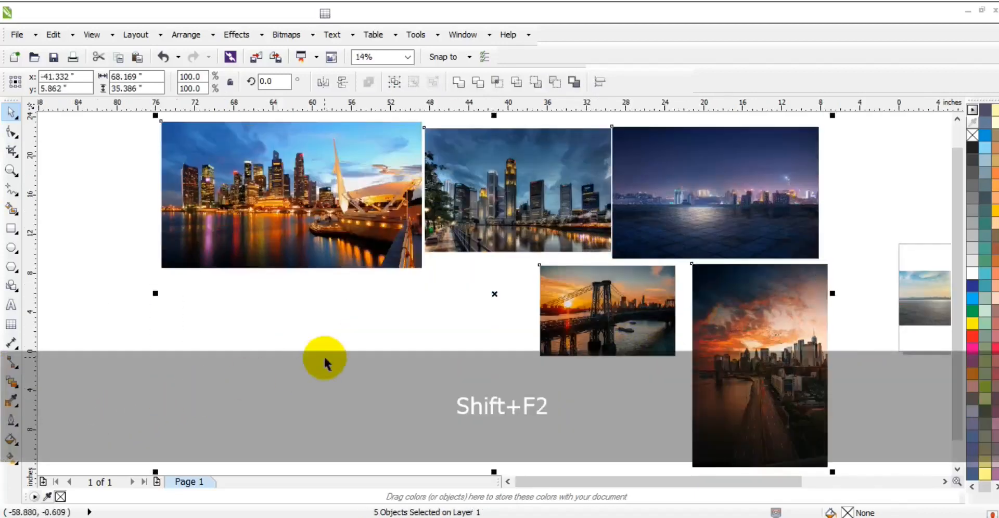
key(Escape)
key(F9)
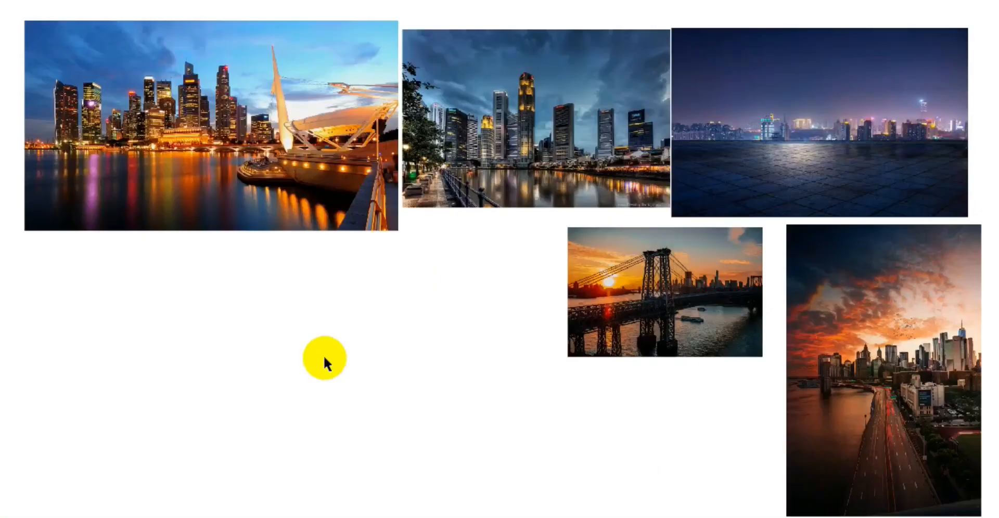
key(Escape)
- Move the harbour skyline photo to the free area below and draw a rectangle about 16.7 by 22.5 inches over it
drag(320, 250, 312, 417)
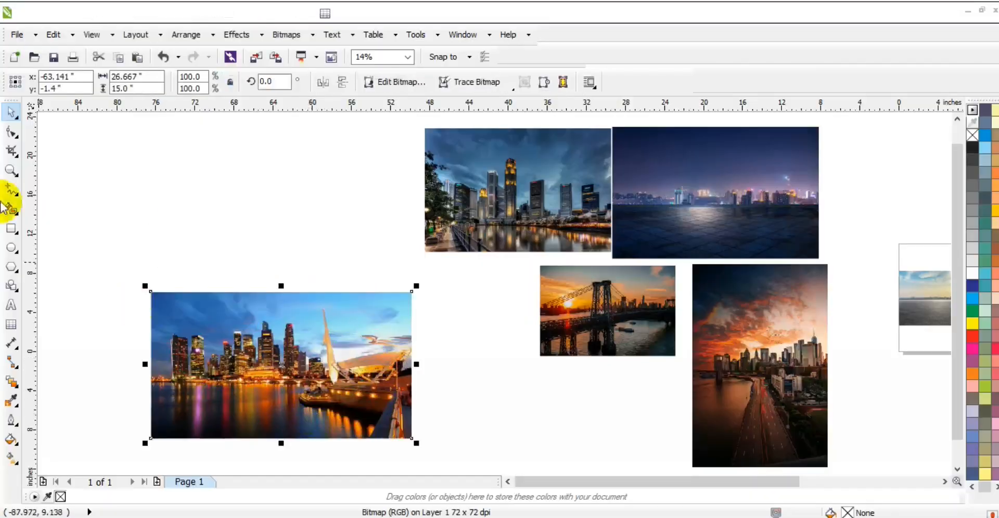
click(11, 170)
click(140, 284)
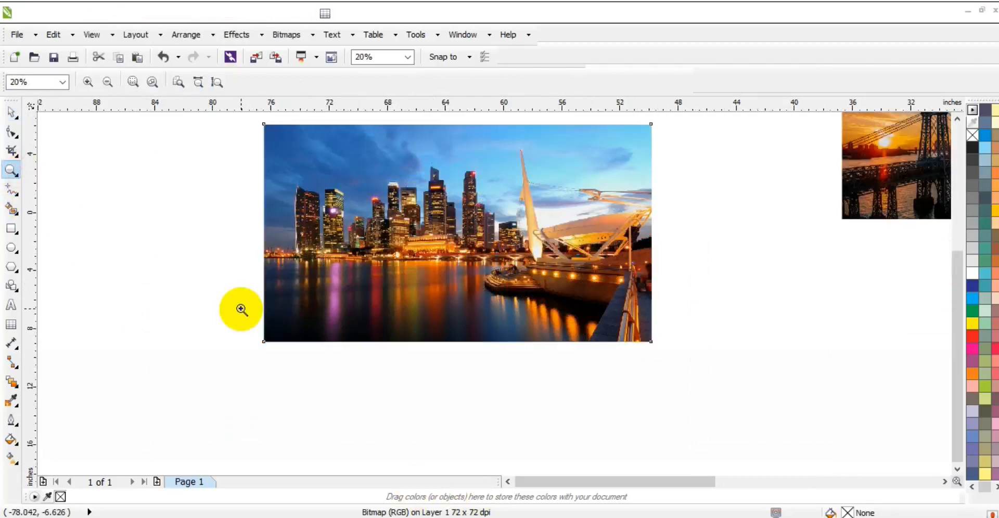
click(11, 229)
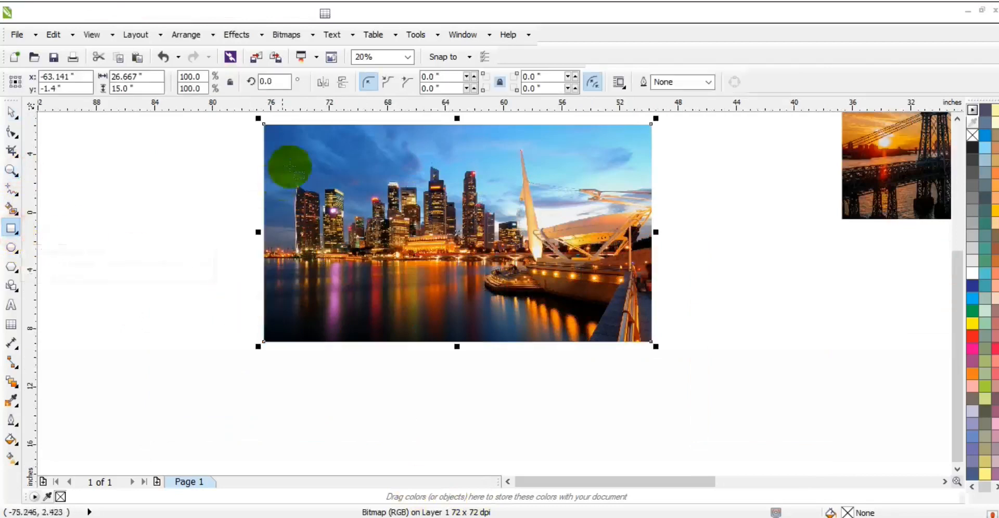
drag(272, 130, 388, 460)
click(11, 112)
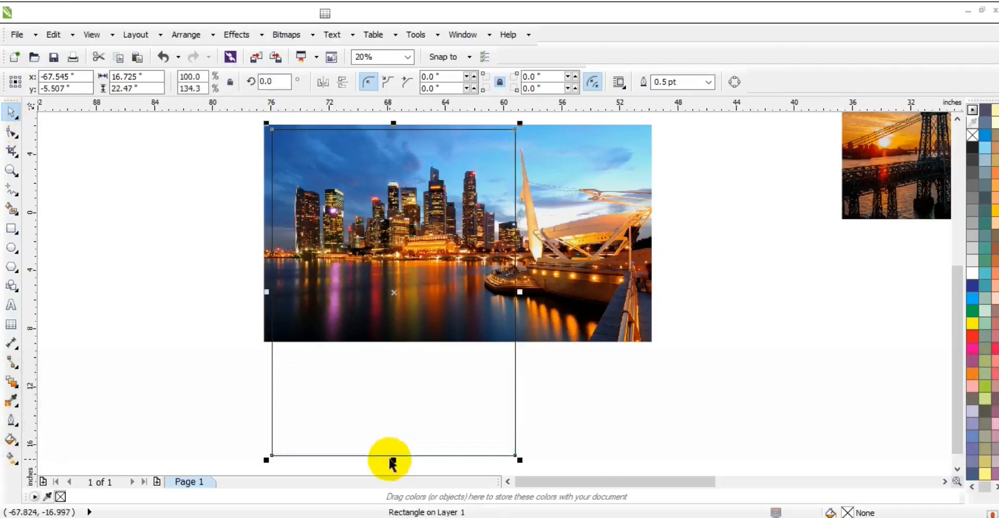
- Enlarge the harbour skyline photo proportionally to about 28.3 by 15.9 inches behind the rectangle
click(671, 384)
click(618, 324)
drag(653, 342, 632, 326)
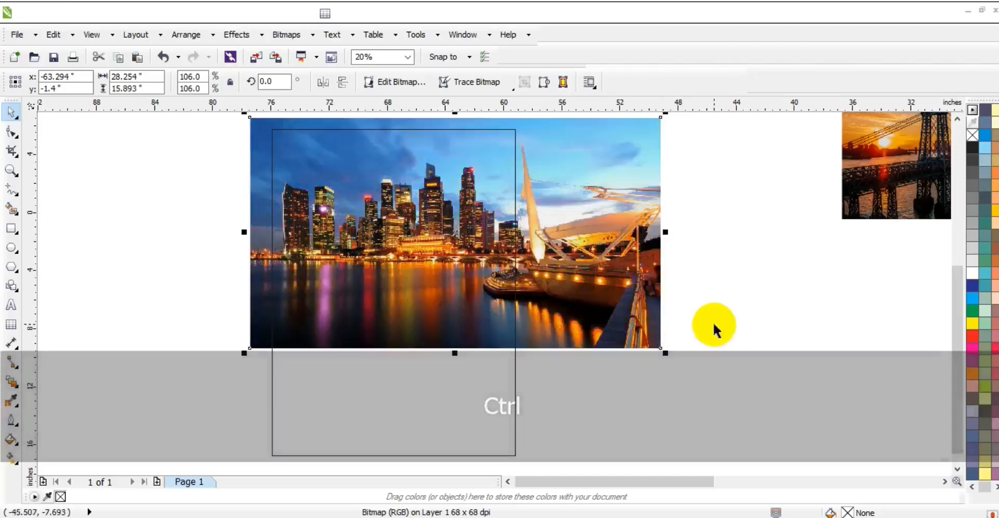
- Set the rectangle's outline width to 4.0 pt and deselect it
click(513, 387)
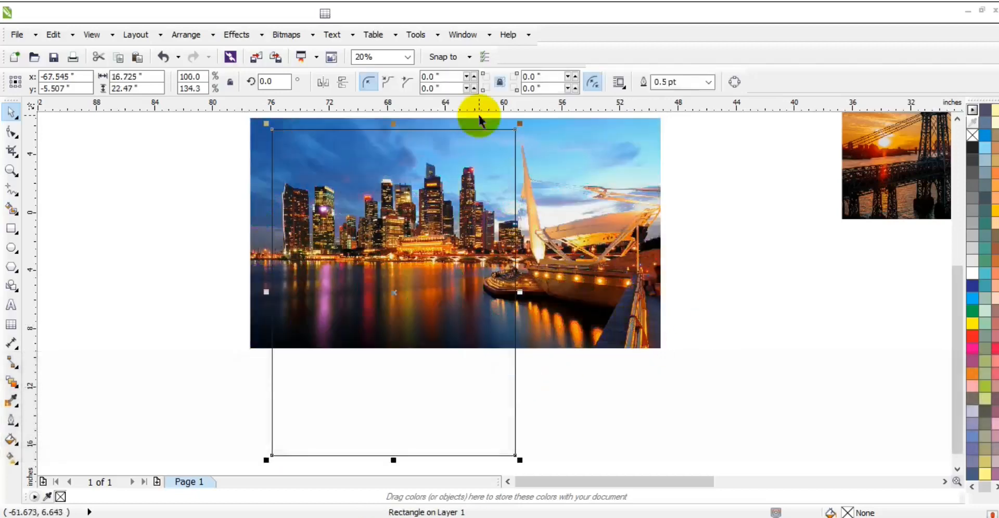
click(709, 81)
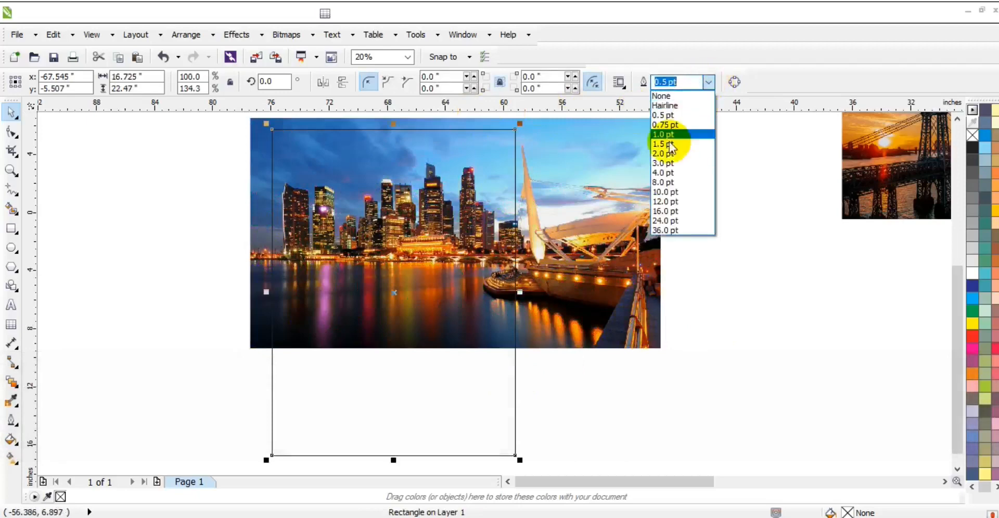
click(664, 162)
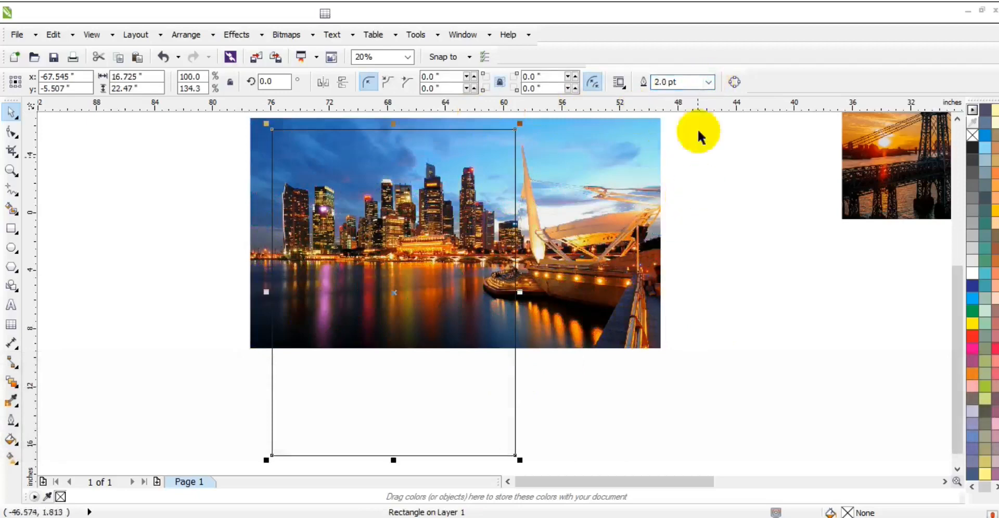
click(709, 82)
click(677, 172)
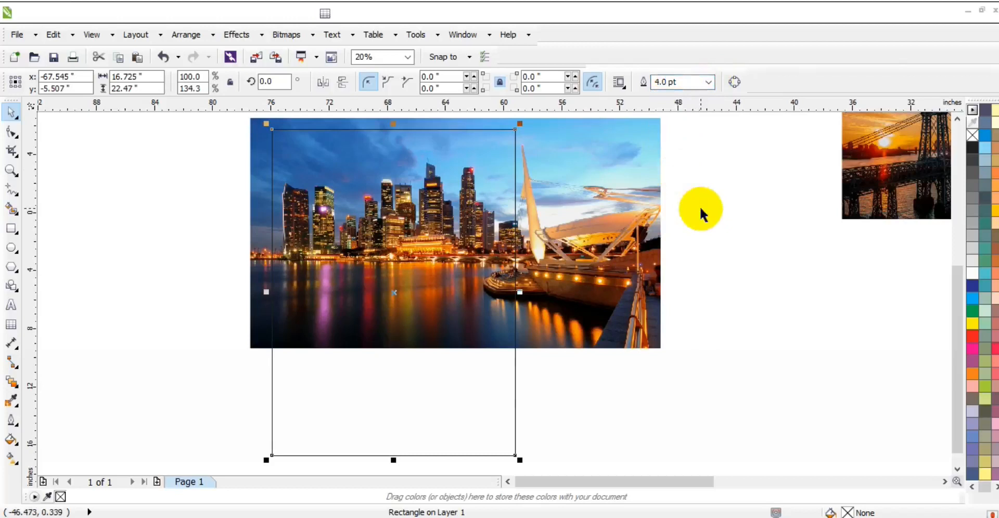
click(699, 205)
- Move the asphalt ground photo from the page to the lower-left edge of the skyline photo, over the rectangle
key(F3)
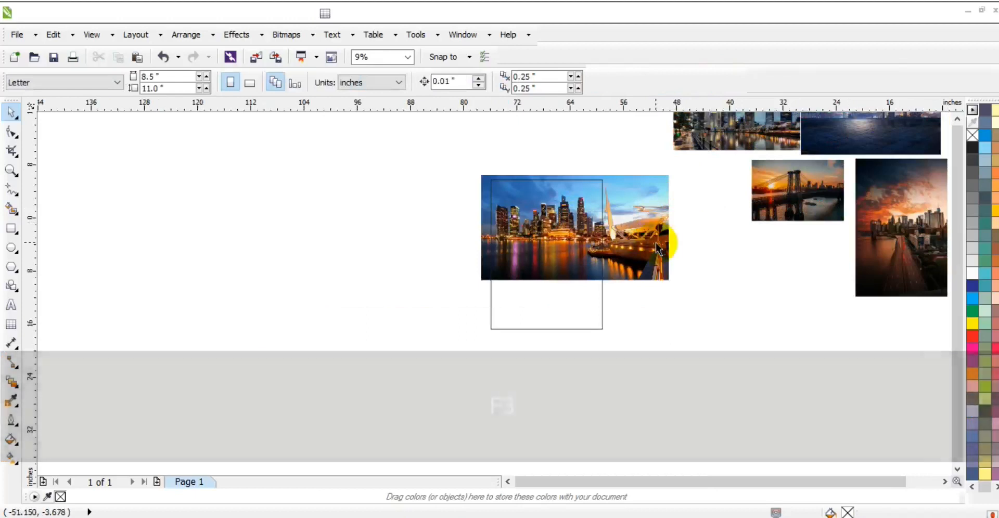
key(F4)
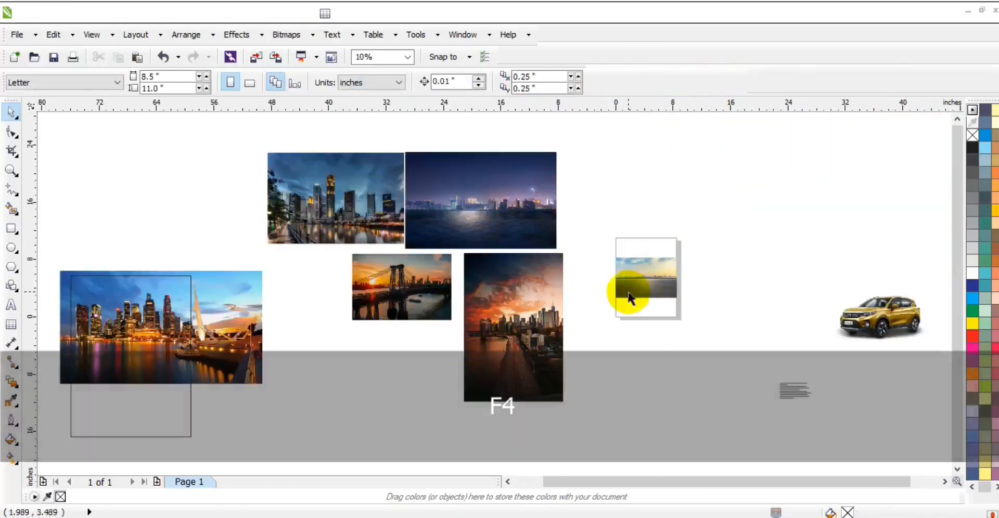
click(630, 293)
drag(647, 270, 92, 392)
- Enlarge the asphalt ground photo proportionally to about 14.5 by 9.7 inches
click(11, 170)
drag(58, 361, 218, 449)
drag(136, 145, 549, 342)
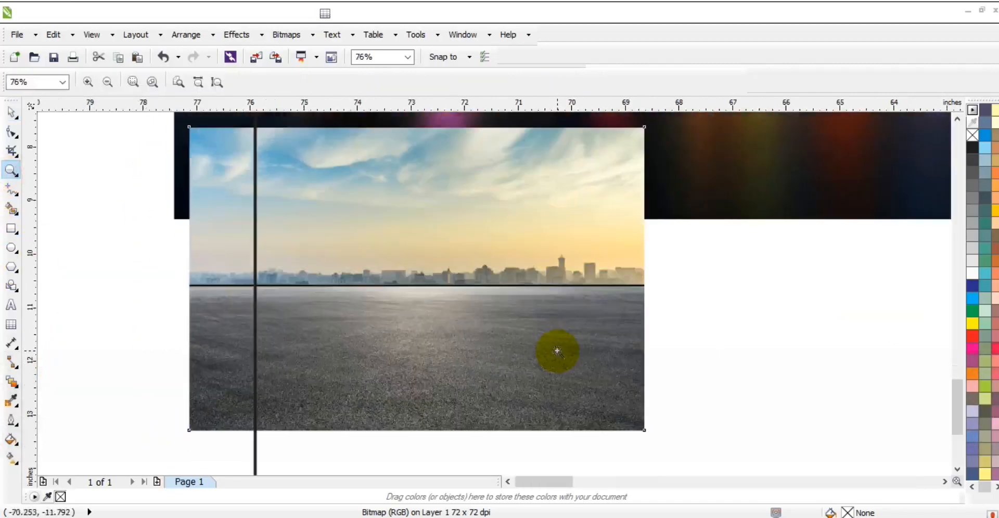
right_click(493, 297)
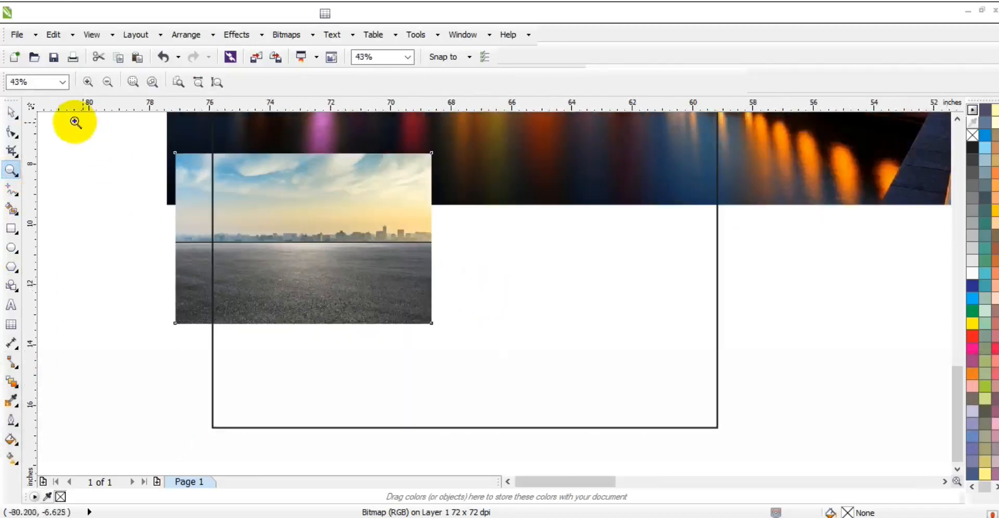
click(12, 113)
drag(436, 327, 618, 447)
- Adjust the asphalt photo with Brightness/Contrast/Intensity, using brightness -10 and contrast 41
click(254, 35)
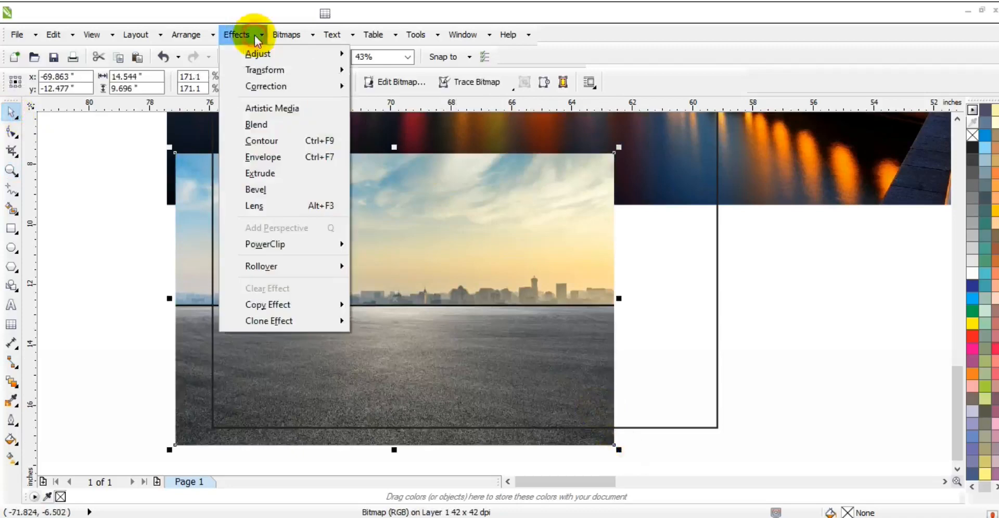
mouse_move(257, 53)
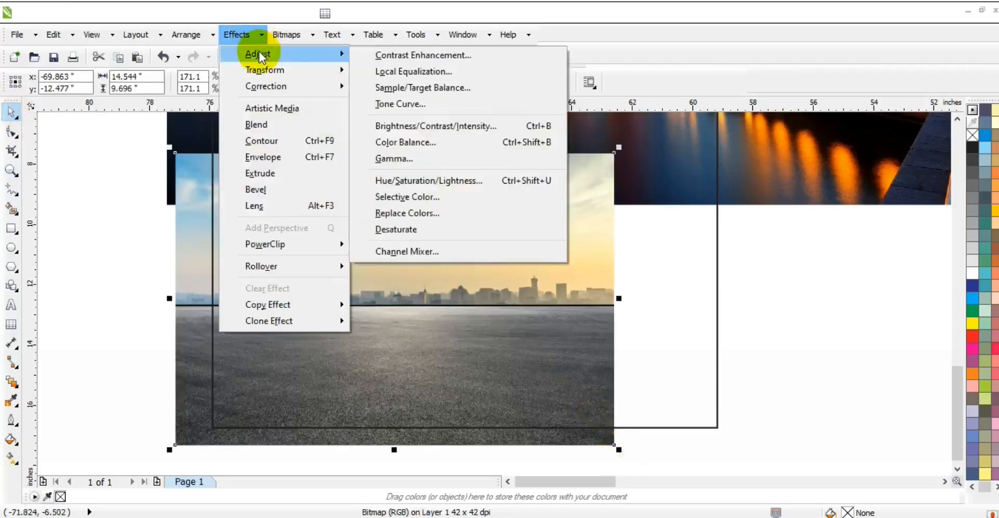
click(404, 127)
drag(508, 199, 712, 189)
click(597, 308)
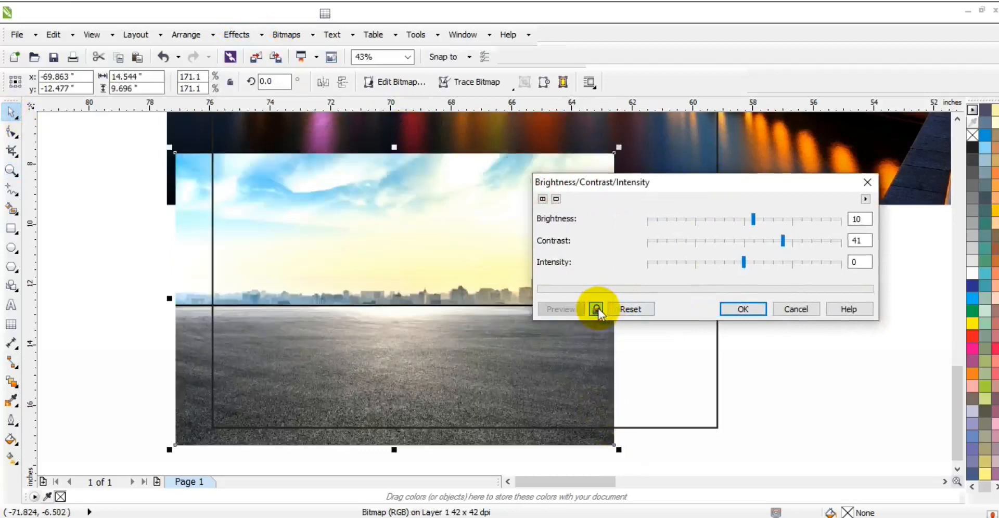
drag(726, 221, 725, 221)
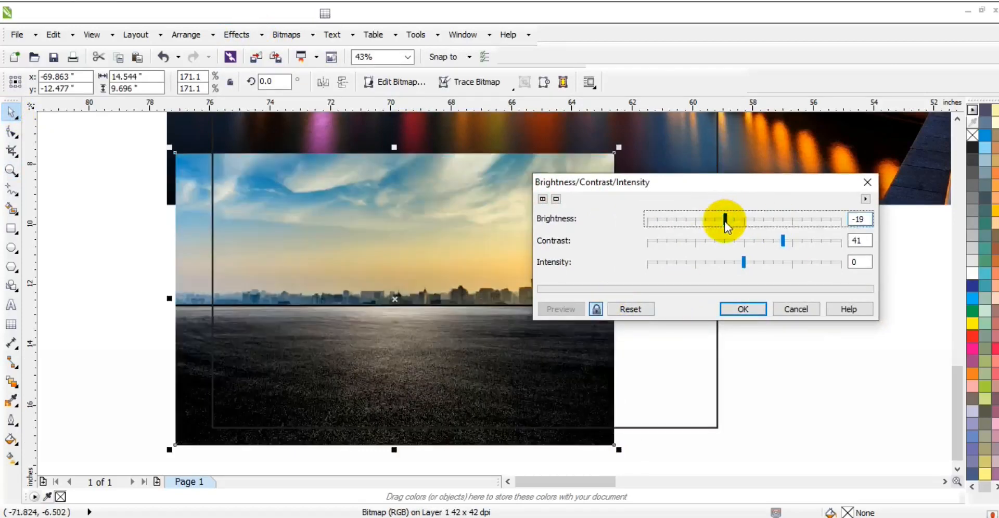
click(730, 220)
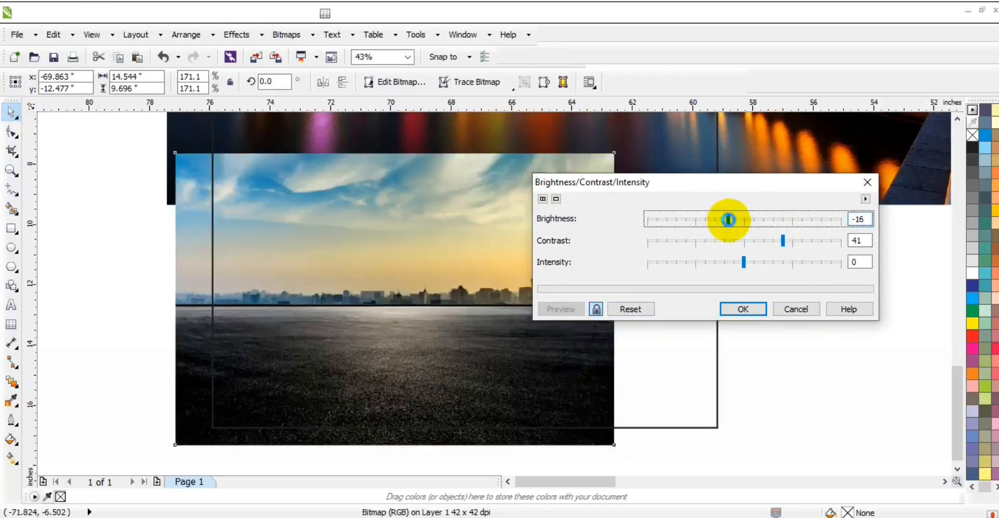
click(731, 220)
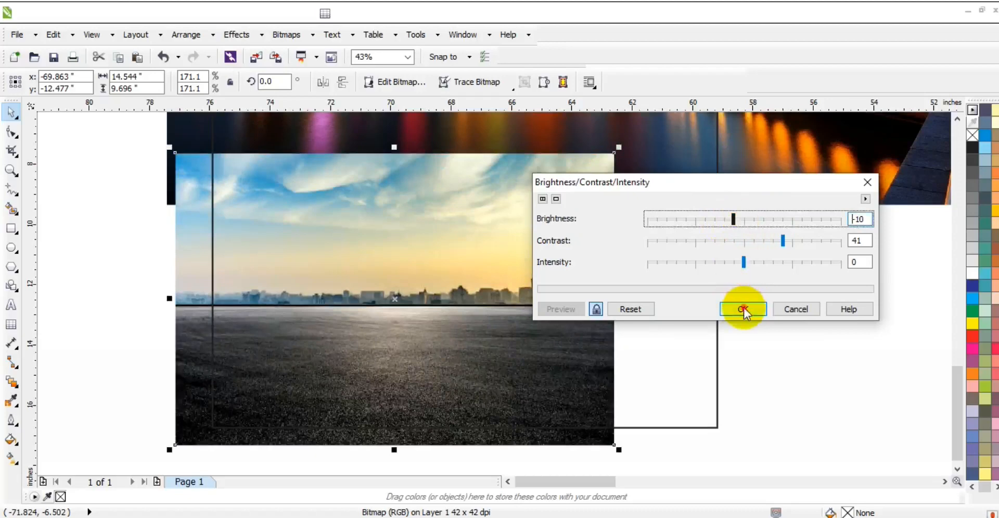
click(743, 309)
- Enlarge the asphalt photo to about 18.9 by 12.6 inches and crop away its sky down to the horizon
key(F3)
drag(686, 234, 743, 196)
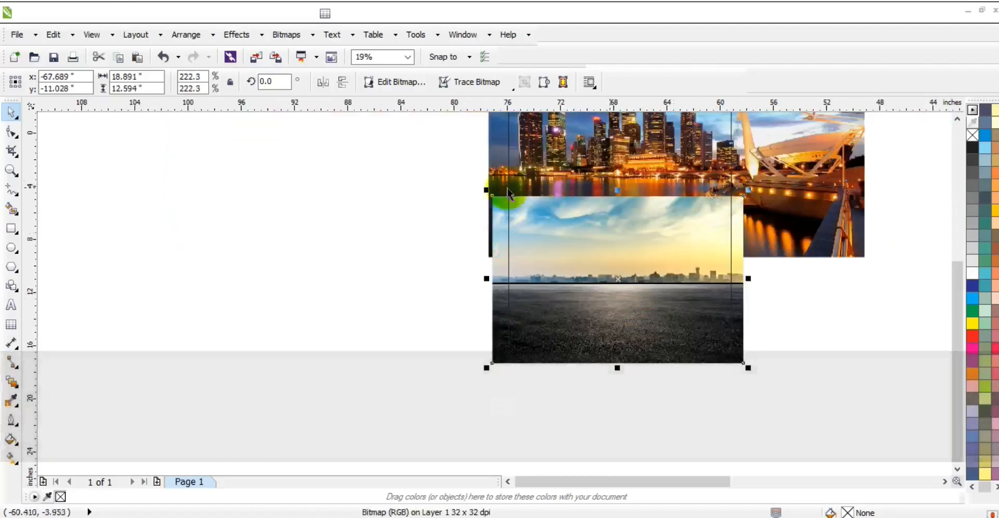
click(11, 131)
drag(436, 182, 747, 285)
click(11, 112)
- Move the cropped asphalt straight up to the base of the skyline and enlarge it to about 19.6 by 6.3 inches
click(645, 343)
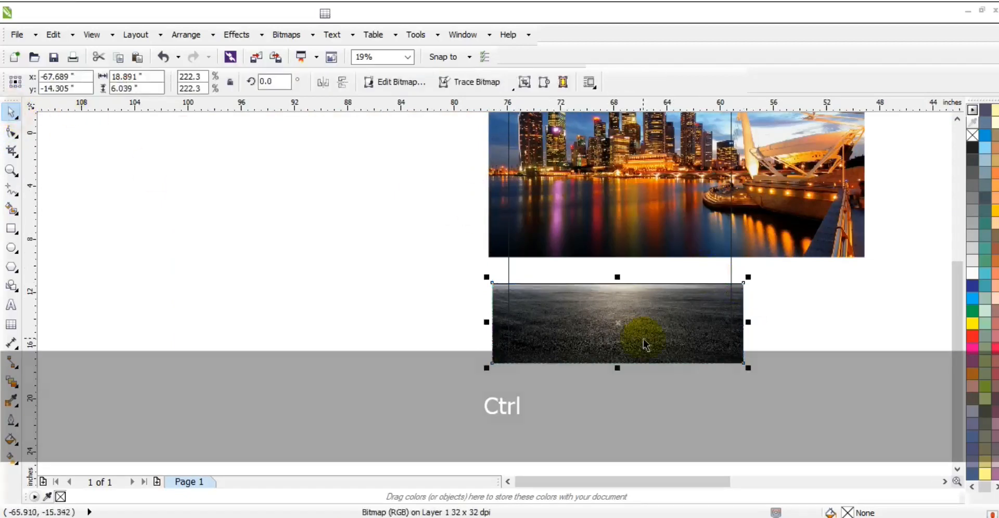
key(ctrl+z)
drag(737, 325, 743, 250)
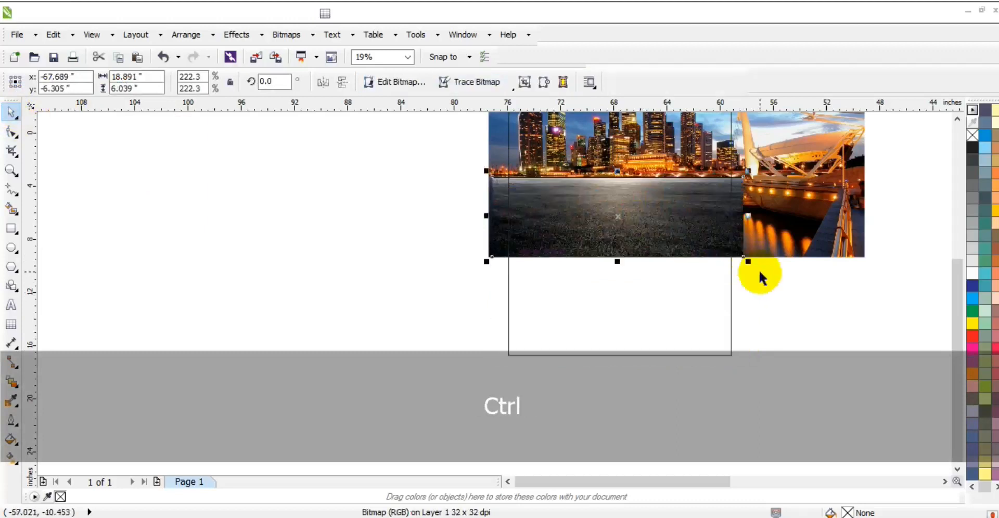
drag(751, 263, 757, 268)
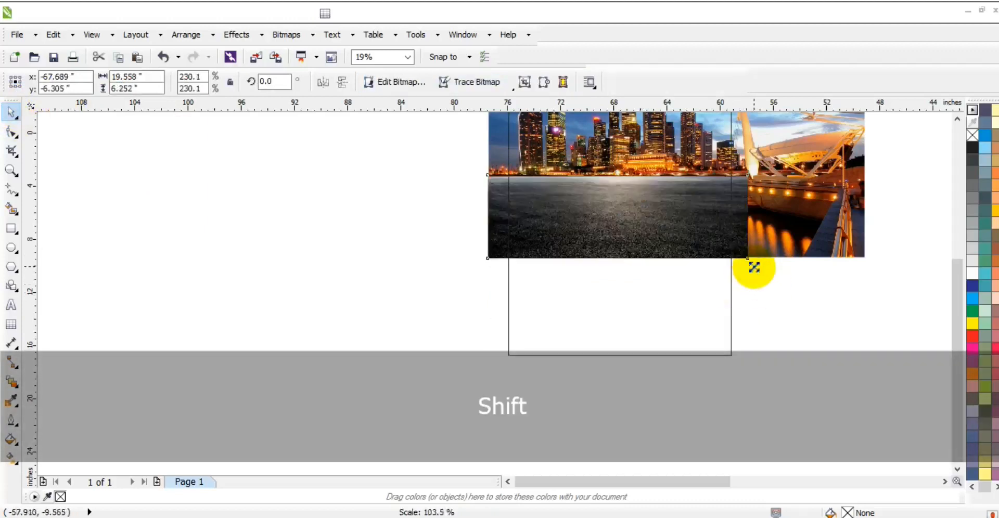
- Centre the asphalt strip horizontally on the rectangle and clear the selection
shift+click(656, 315)
key(c)
key(shift+F2)
key(Escape)
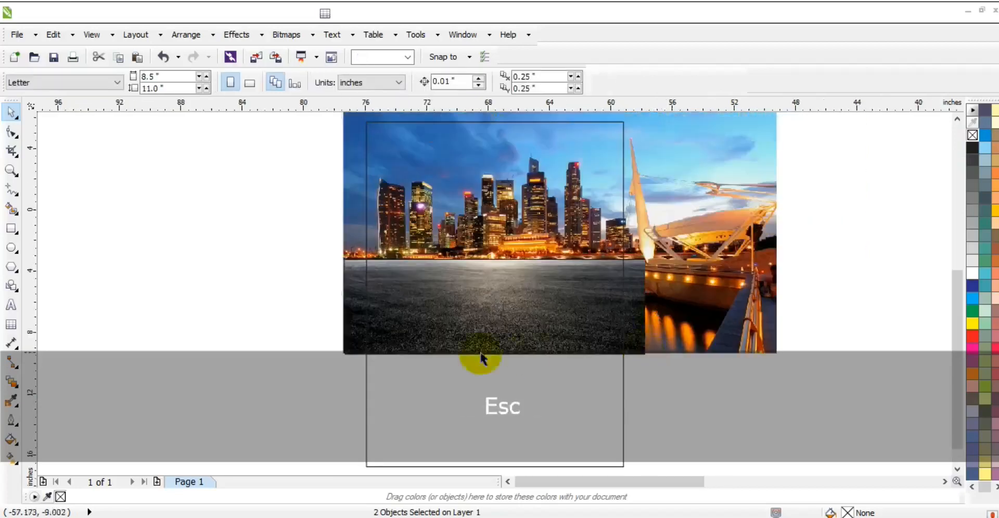
- Stretch the asphalt strip downward to a height of about 10.7 inches
click(508, 362)
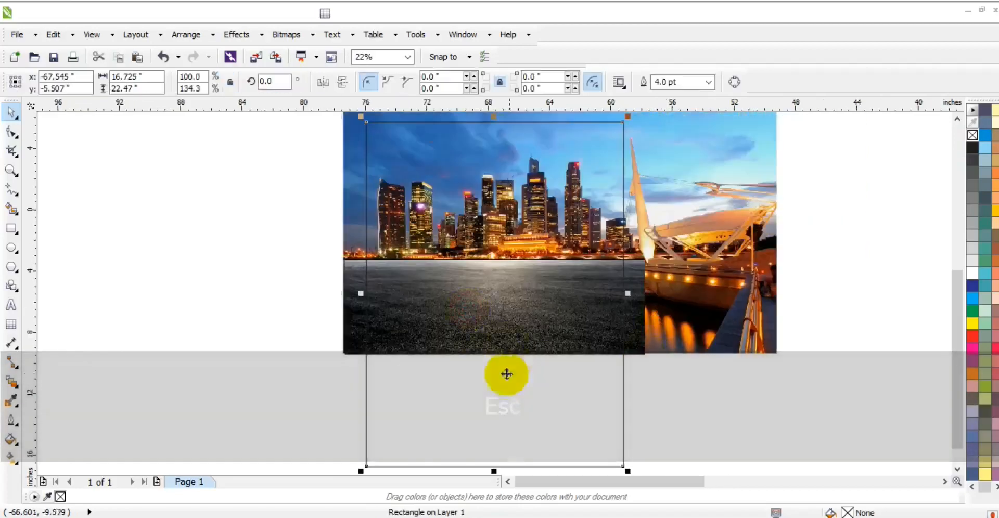
click(348, 328)
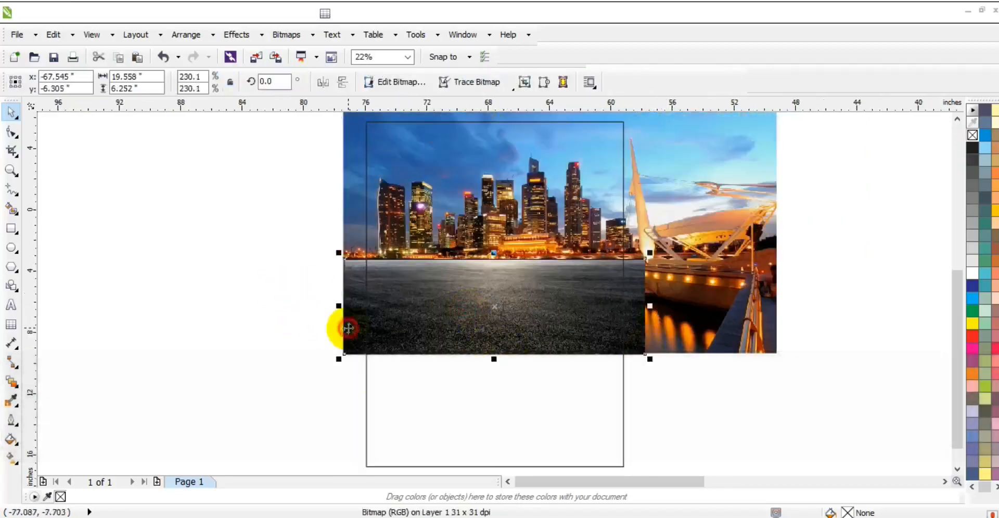
drag(494, 359, 492, 429)
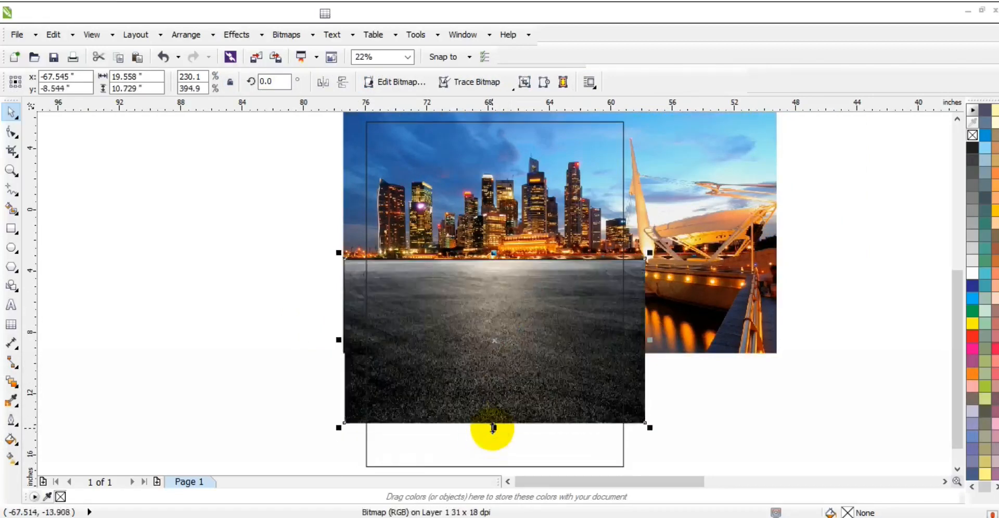
click(677, 423)
- Fill the rectangle with black (C100 M100 Y100 K100) and send it behind the photos
click(624, 422)
scroll(993, 281, down, 1)
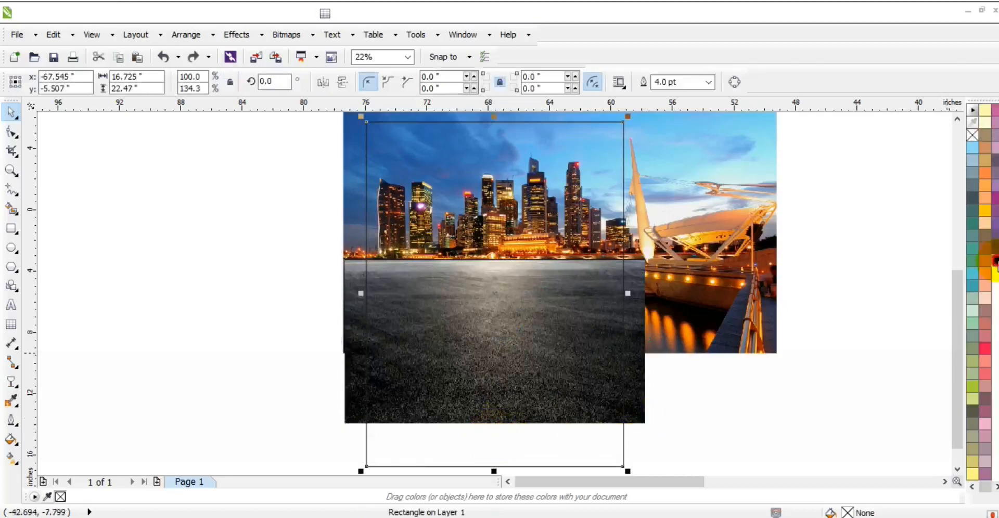
click(996, 260)
key(ctrl+Page_Down)
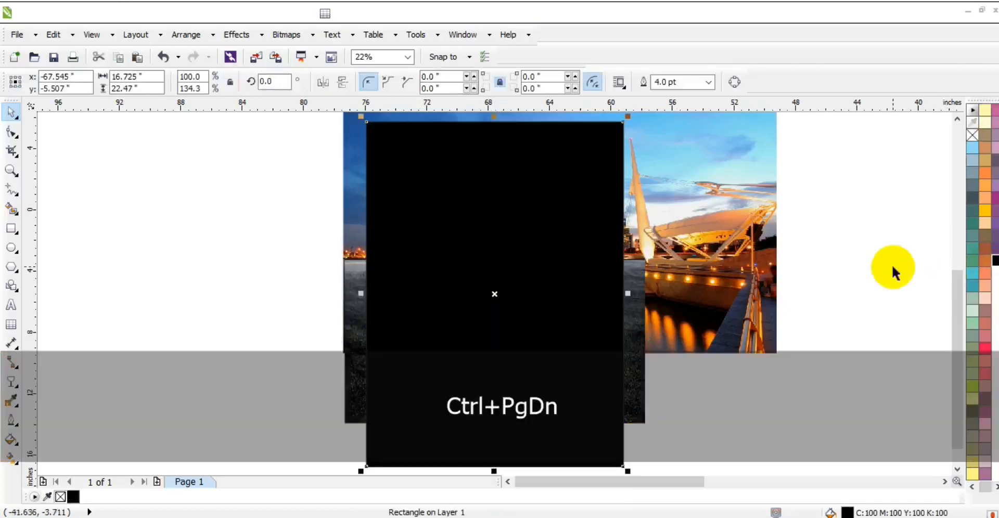
key(shift+Page_Down)
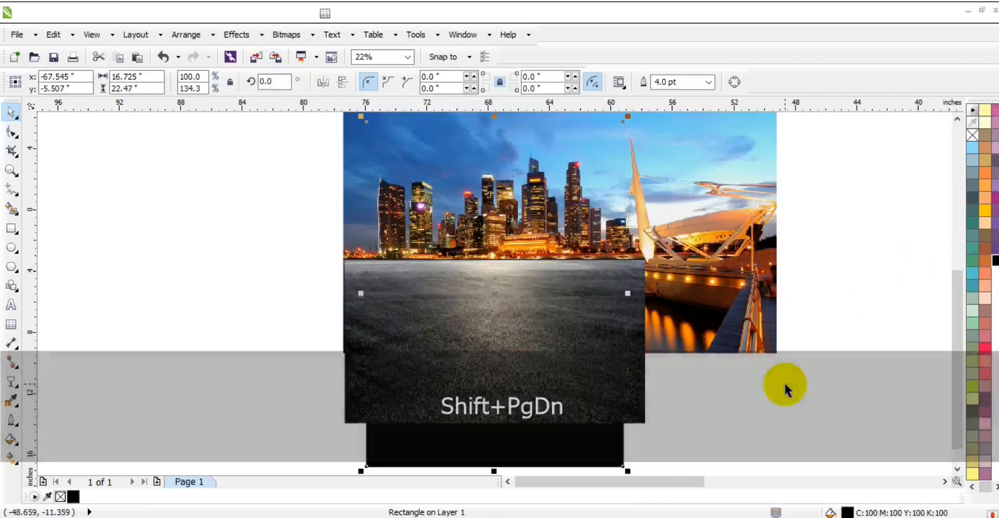
click(786, 388)
- Apply a linear transparency to the harbour skyline photo, fading its lower edge downward
click(735, 337)
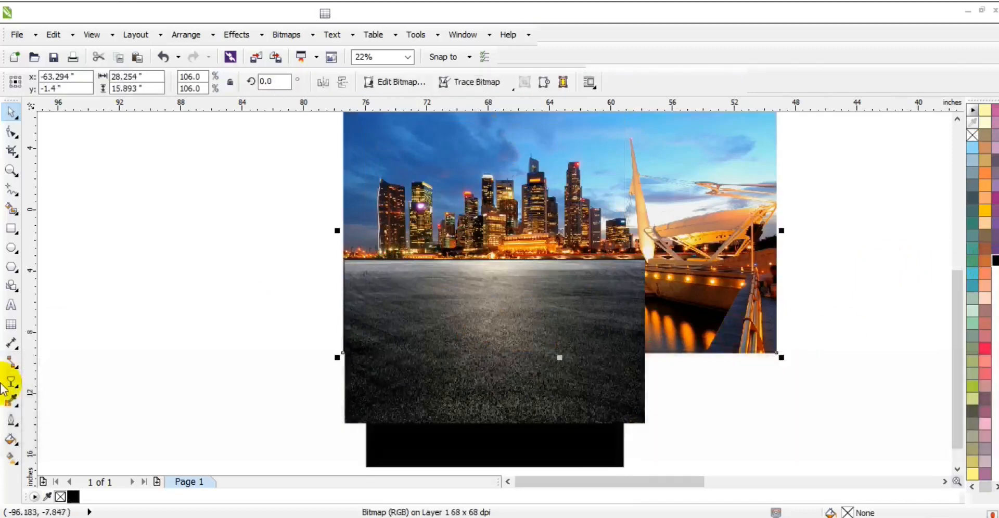
click(12, 383)
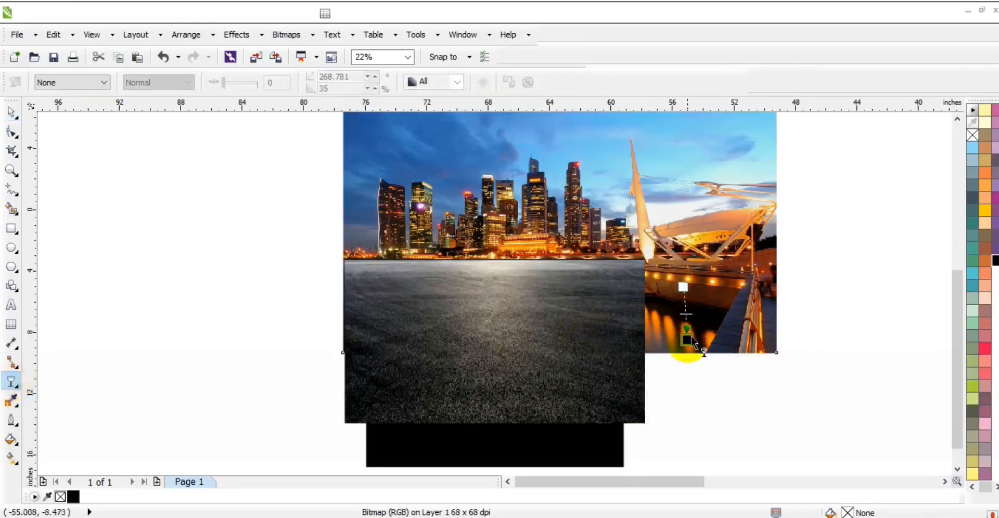
drag(690, 341, 686, 342)
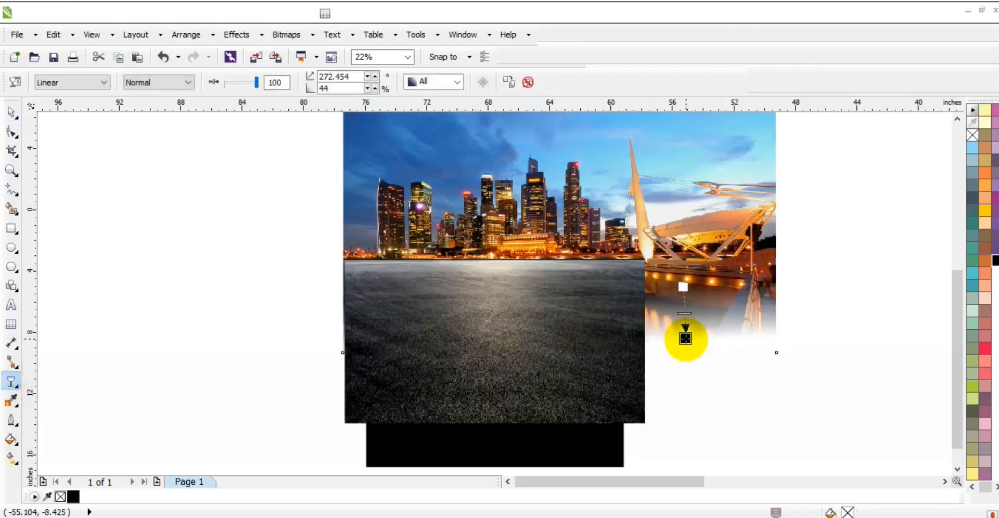
- Apply a linear transparency to the asphalt photo, fading its lower edge downward into the black rectangle
click(12, 111)
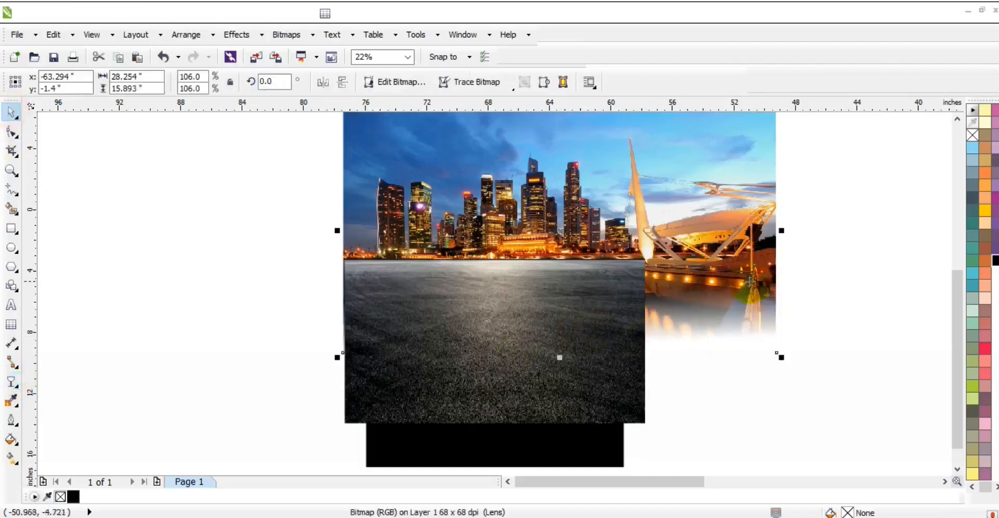
click(533, 338)
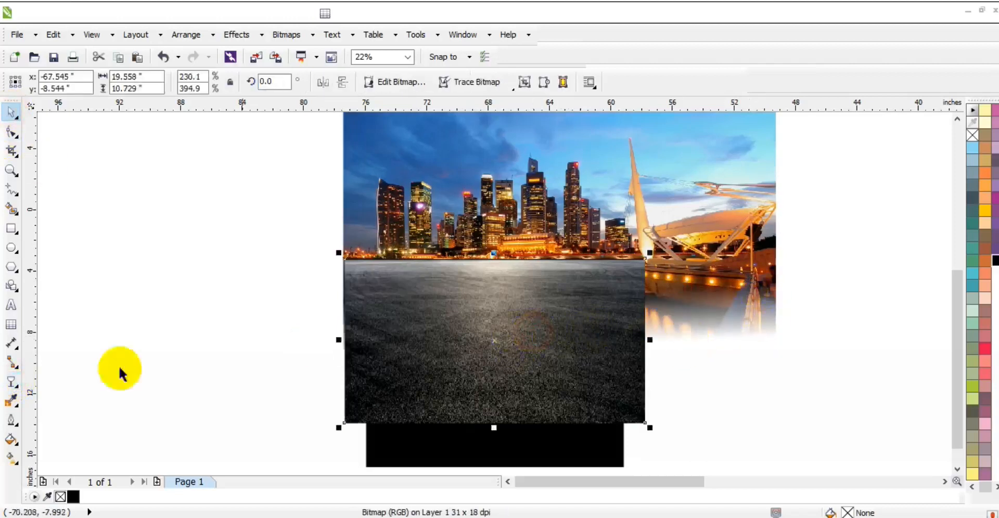
click(11, 382)
drag(485, 415, 480, 416)
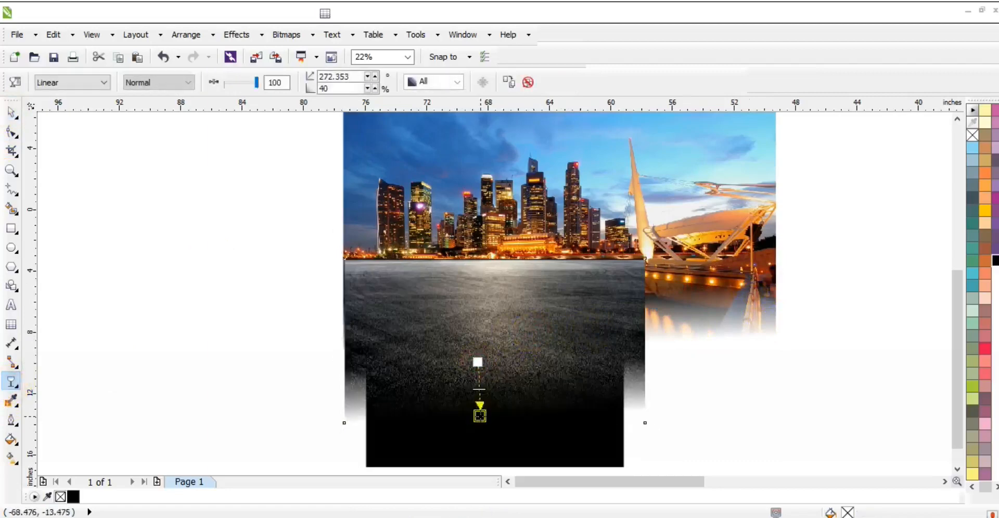
drag(478, 355, 480, 354)
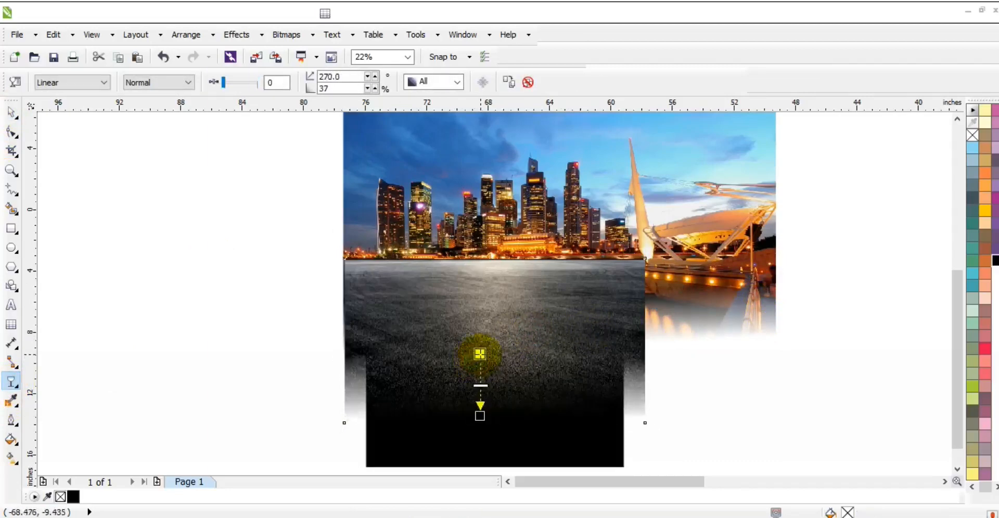
click(11, 112)
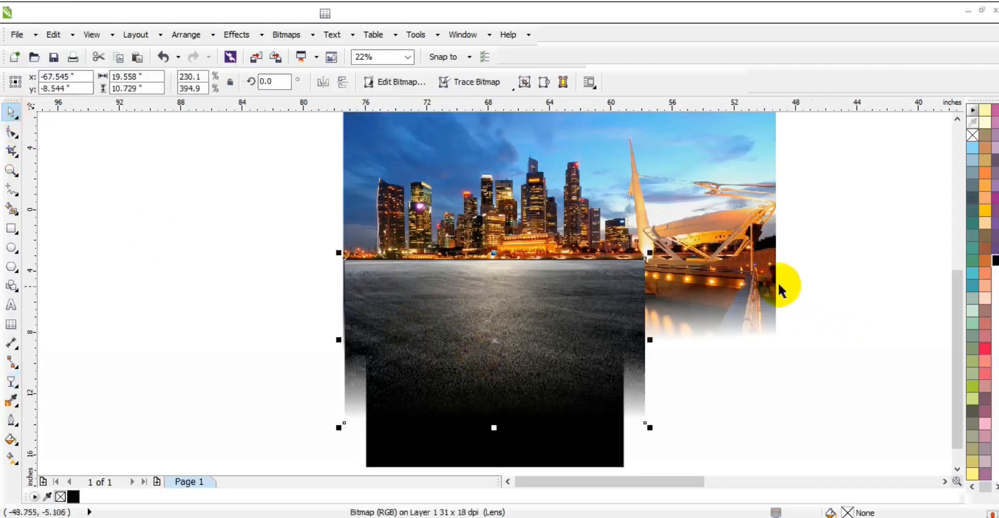
- Place the asphalt and harbour skyline photos together inside the black rectangle with PowerClip
shift+click(756, 279)
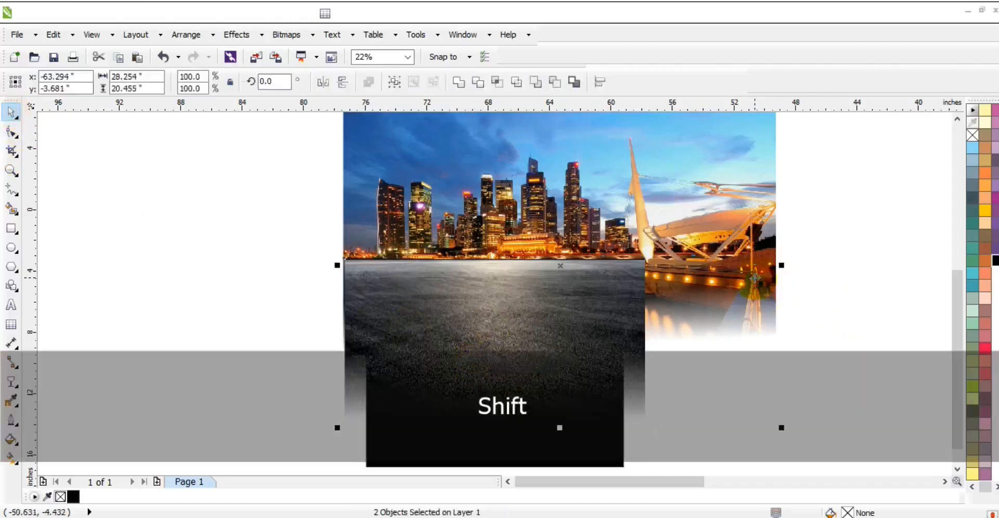
key(F3)
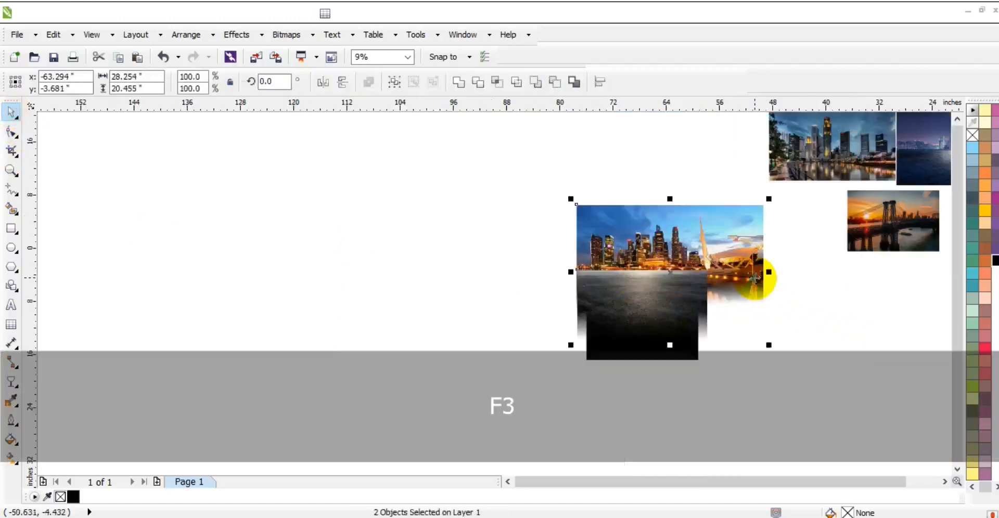
key(shift+Page_Down)
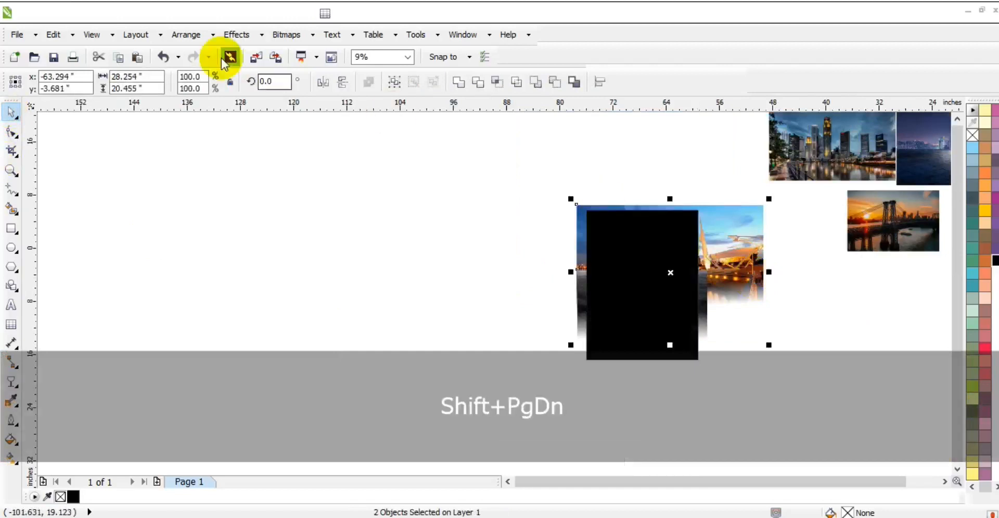
click(257, 35)
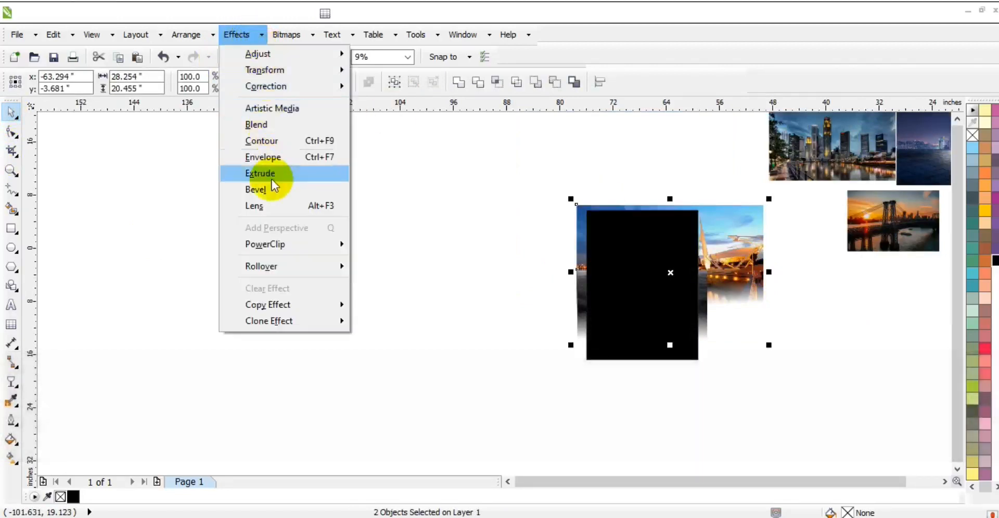
mouse_move(335, 245)
click(367, 246)
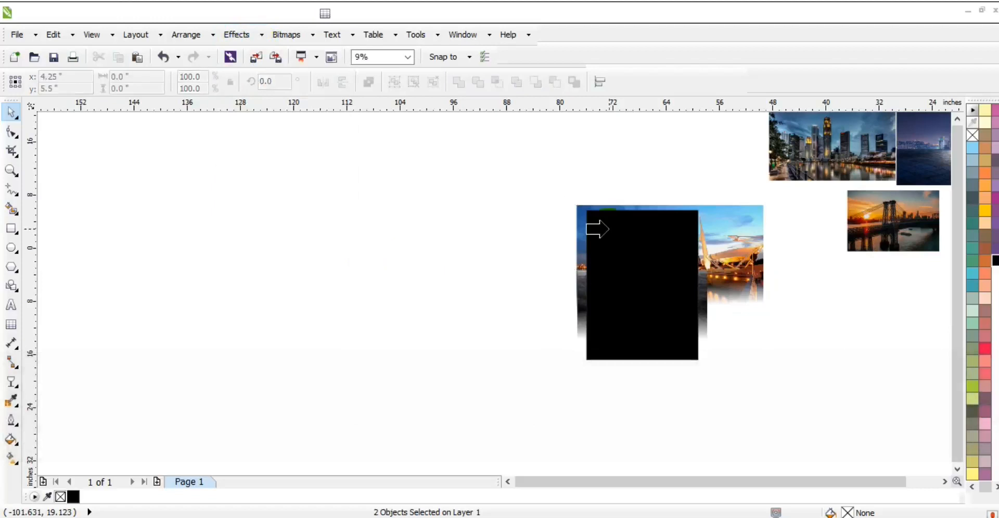
click(598, 229)
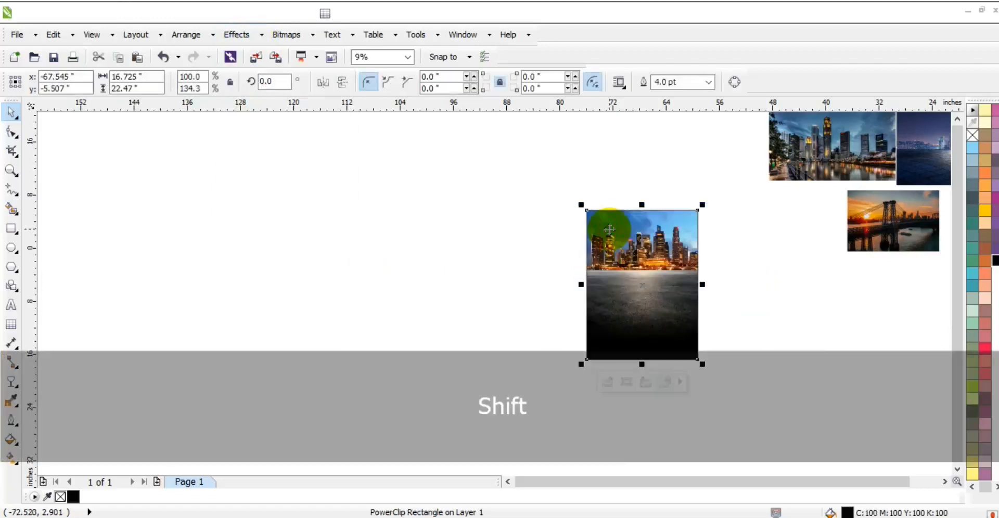
- Remove the outline from the clipped poster rectangle and clear the selection
key(shift+F2)
key(Escape)
click(434, 200)
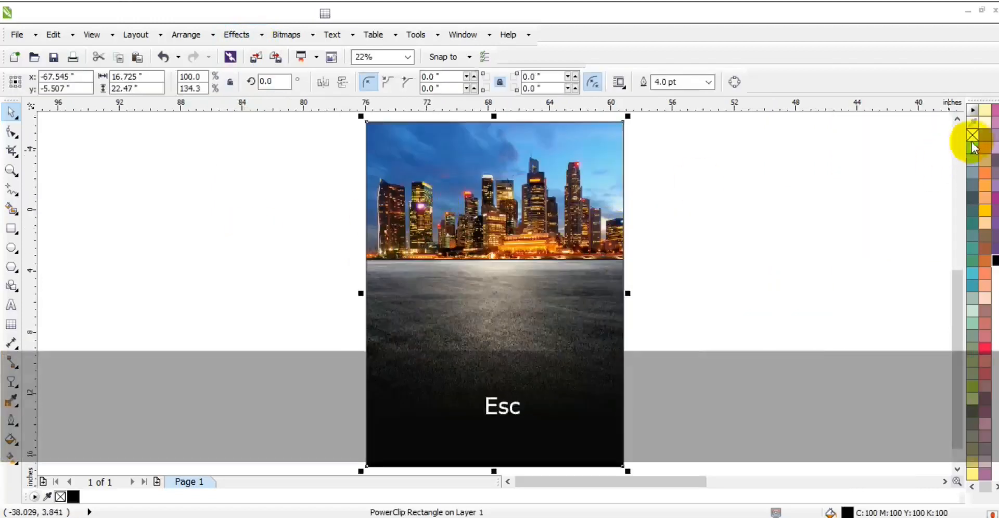
click(796, 216)
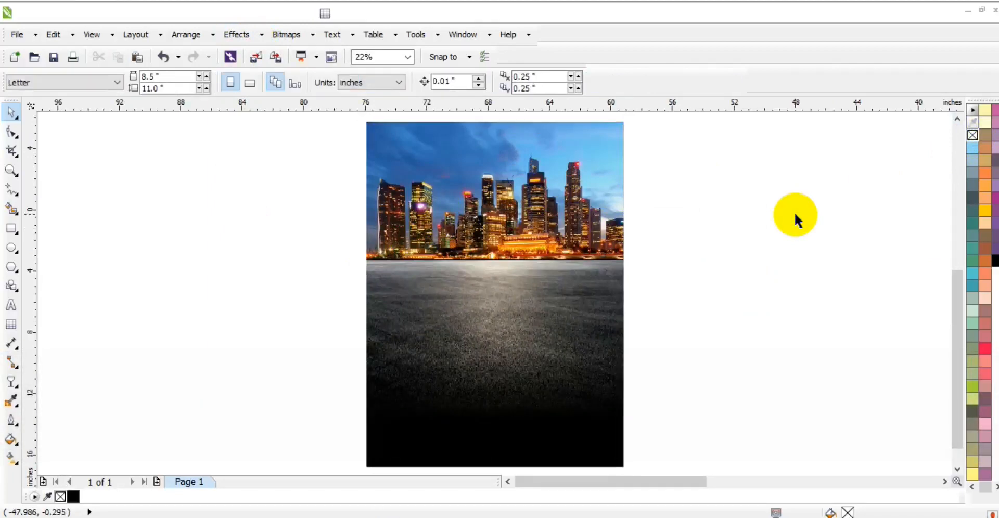
- Edit the poster's PowerClip contents and move both photos straight down by about 1 inch
click(605, 212)
right_click(600, 208)
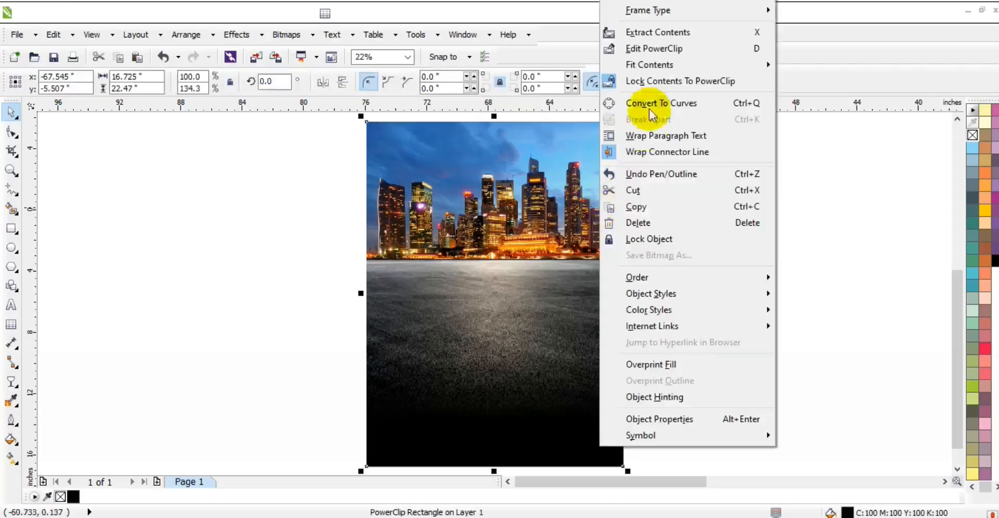
click(642, 48)
key(F3)
drag(718, 383, 448, 167)
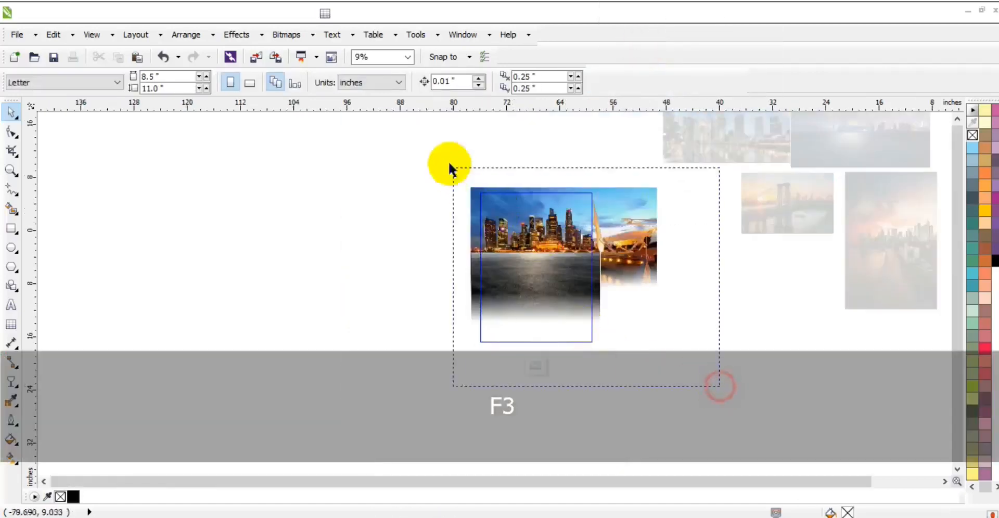
drag(639, 249, 639, 254)
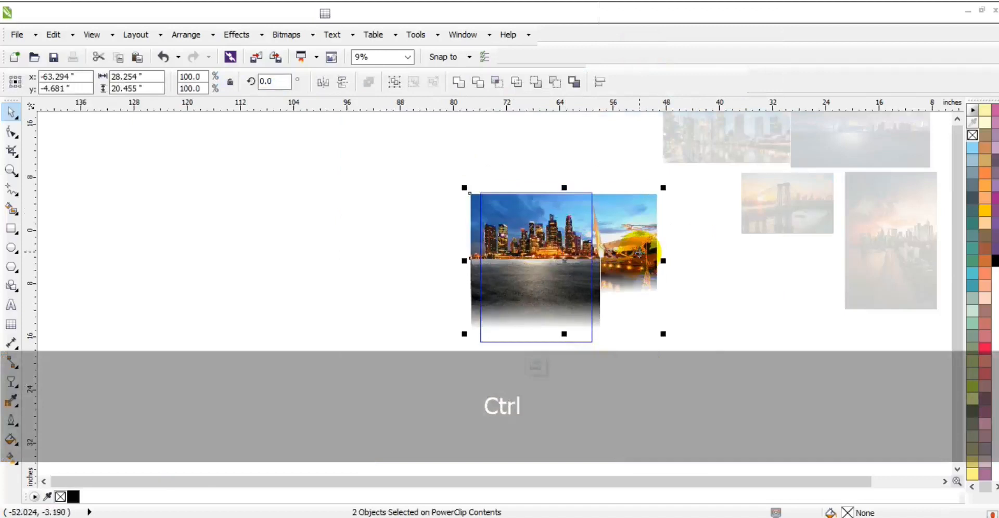
- Stretch both photos upward to a combined height of about 21.1 inches and finish editing the PowerClip
drag(564, 188, 569, 185)
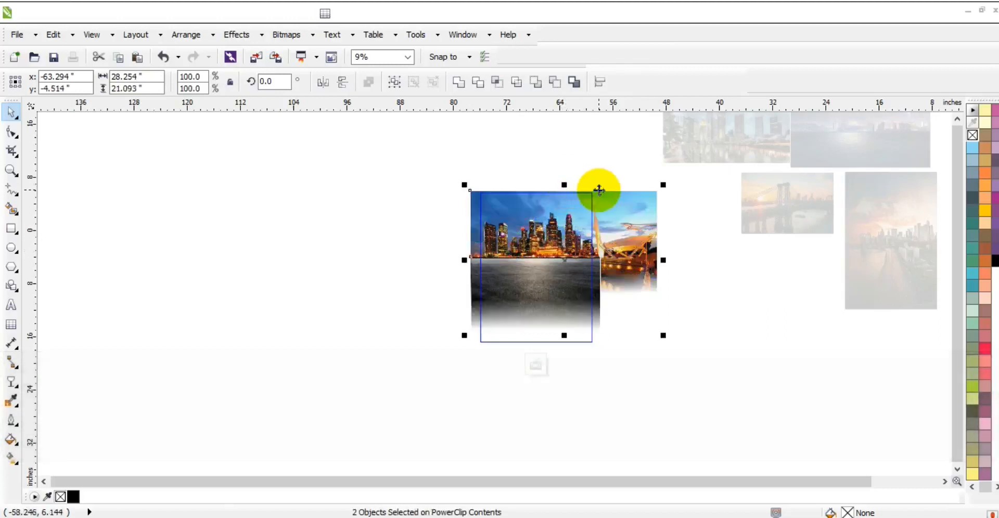
key(f)
key(shift+F2)
key(Escape)
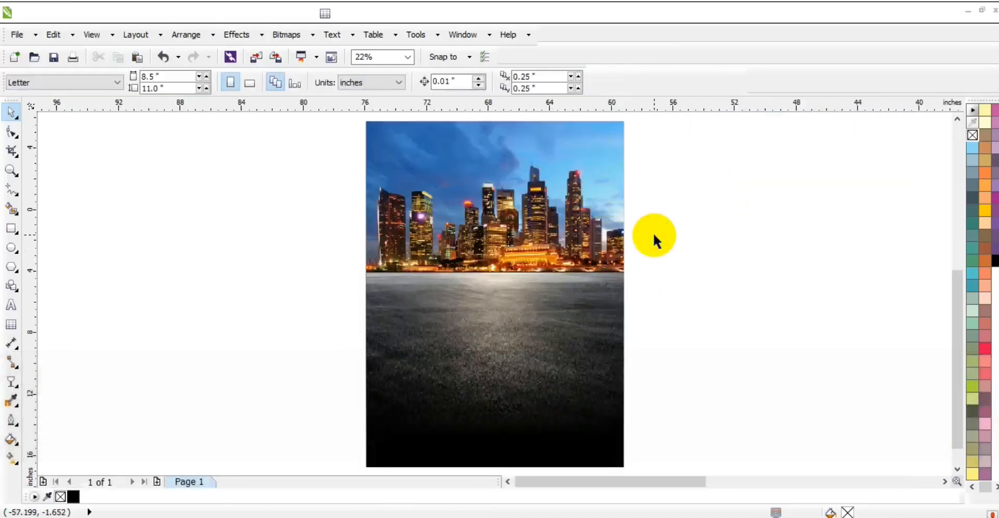
- Duplicate the finished poster just to its right and PowerClip the portrait sunset skyline photo into the copy
key(F4)
drag(151, 340, 277, 338)
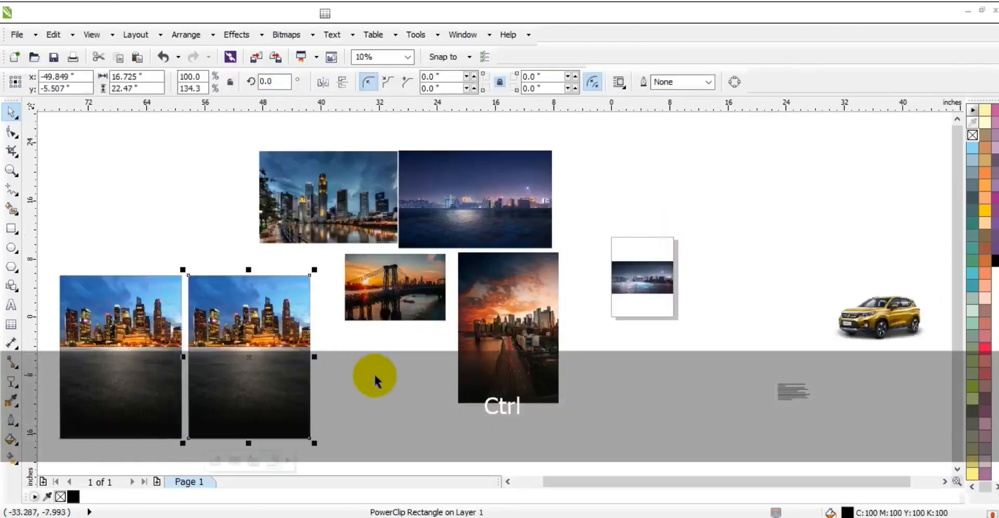
click(508, 333)
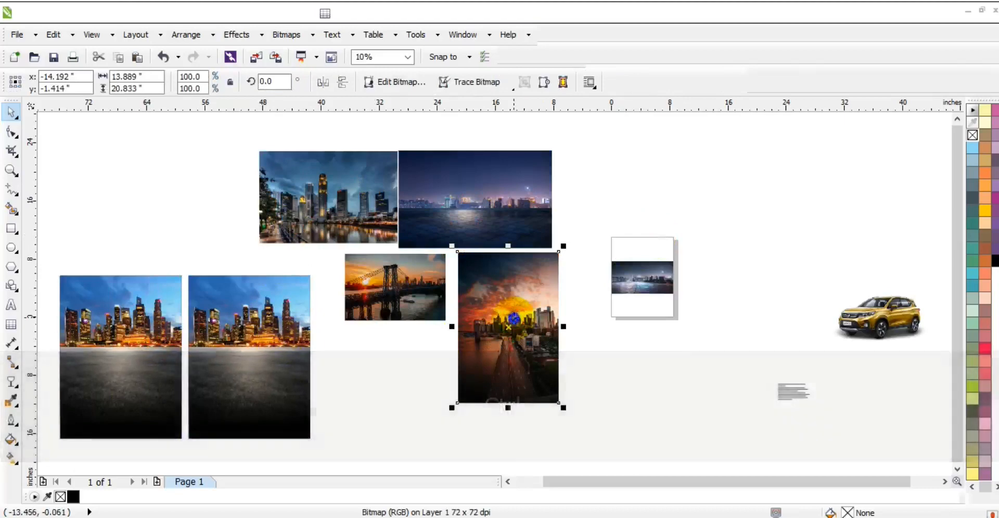
right_click(514, 333)
click(563, 1)
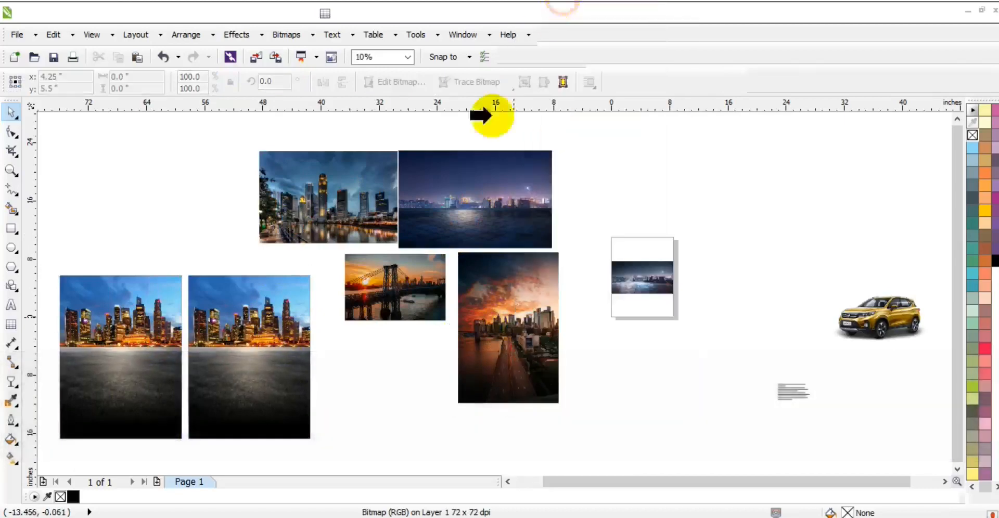
click(284, 290)
- Inside the copy's PowerClip, send the sunset photo to the back and delete the harbour skyline photo
right_click(285, 286)
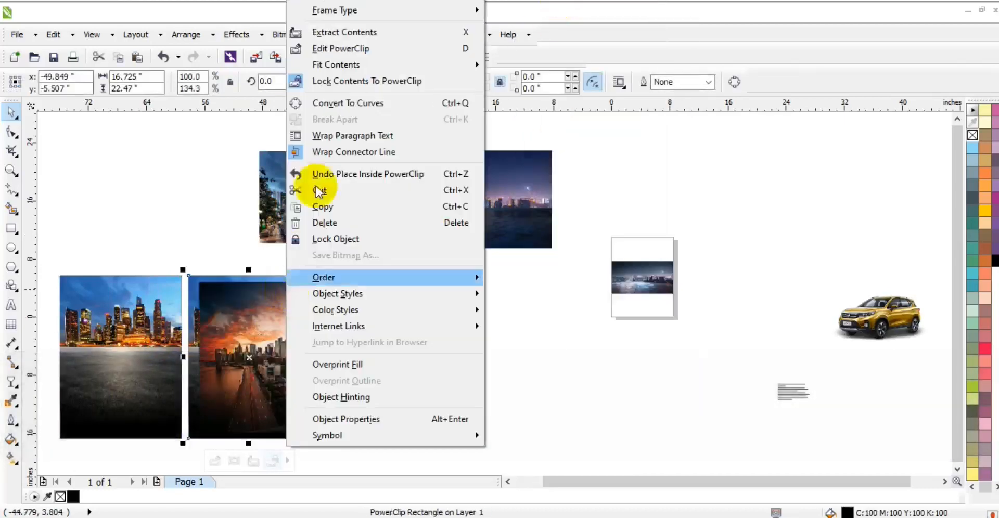
click(332, 53)
key(shift+Page_Down)
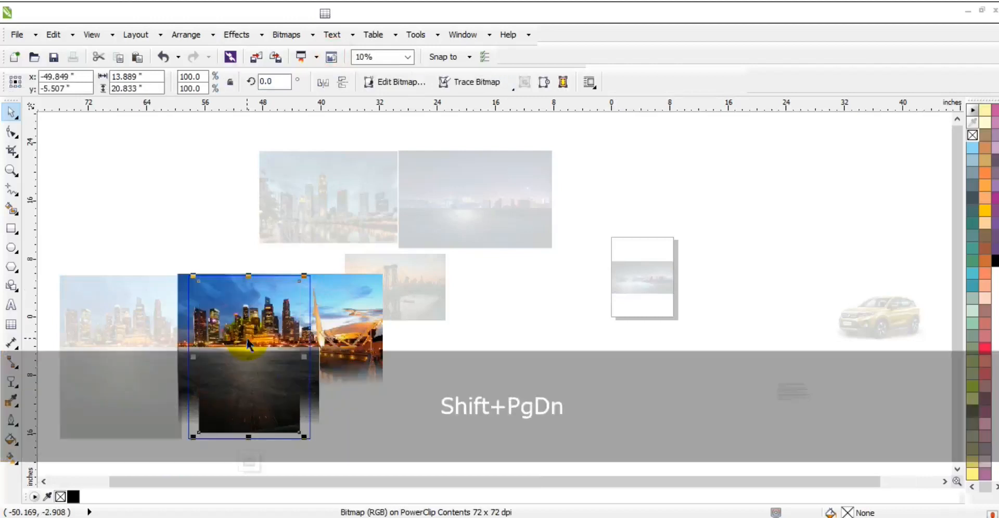
click(368, 290)
key(Delete)
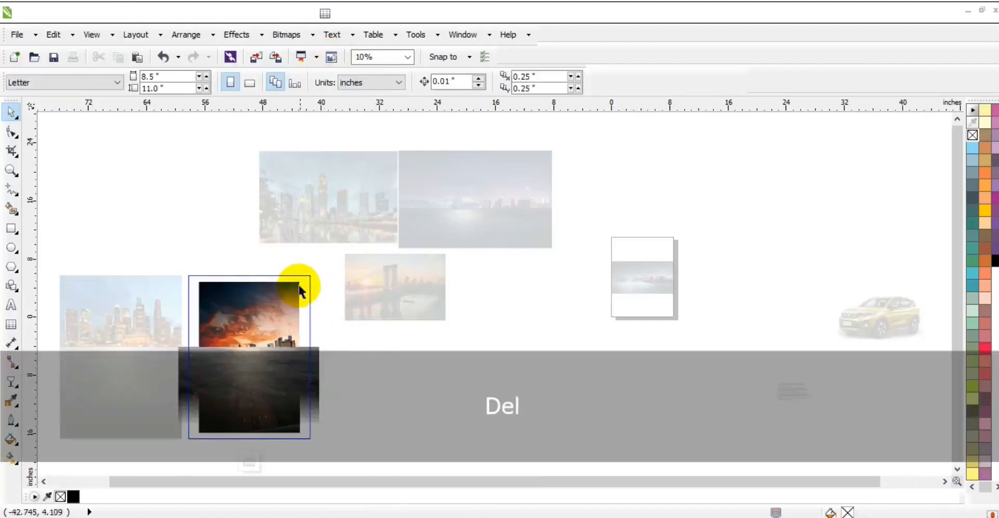
- Enlarge the sunset photo to about 21.2 by 31.8 inches and shift it so its skyline base meets the asphalt horizon
click(295, 286)
drag(305, 276, 316, 233)
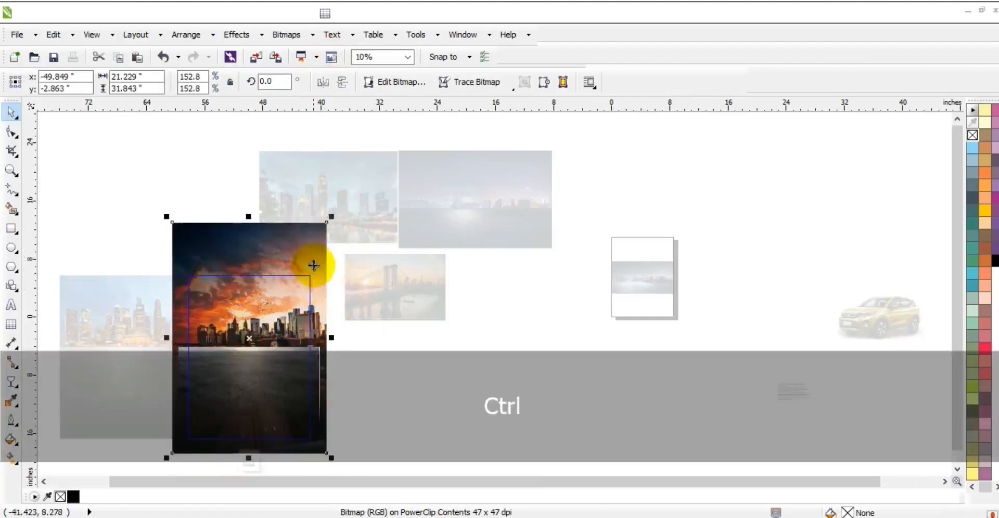
key(shift+F2)
click(10, 169)
drag(338, 179, 644, 352)
click(11, 116)
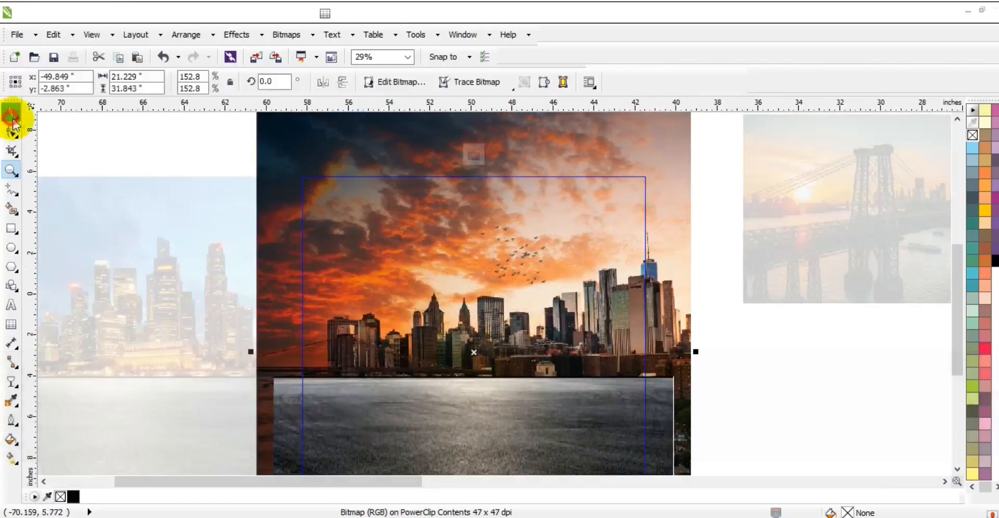
drag(685, 289, 666, 327)
drag(665, 327, 662, 328)
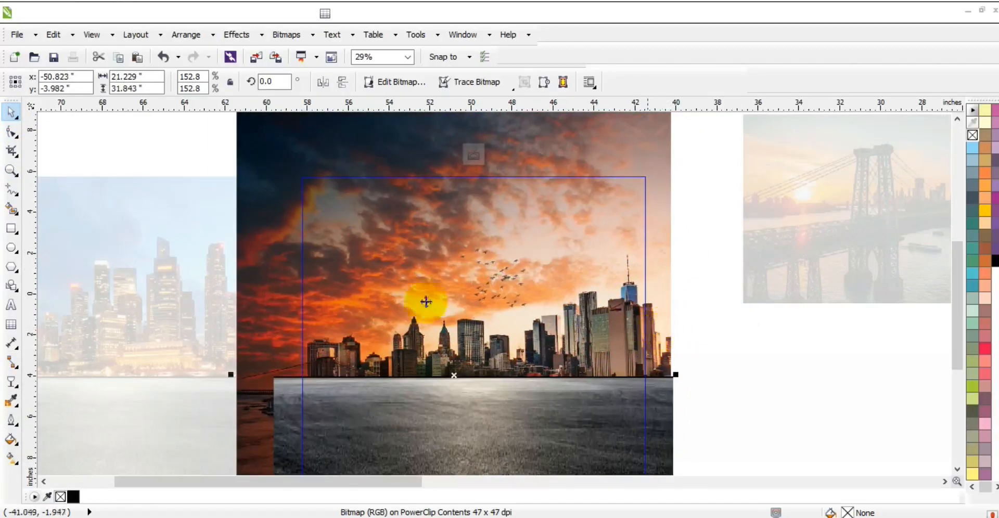
- Draw a rectangle about 19.6 by 6 inches across the horizon line and fill it with black
click(11, 229)
drag(273, 415, 676, 290)
click(996, 262)
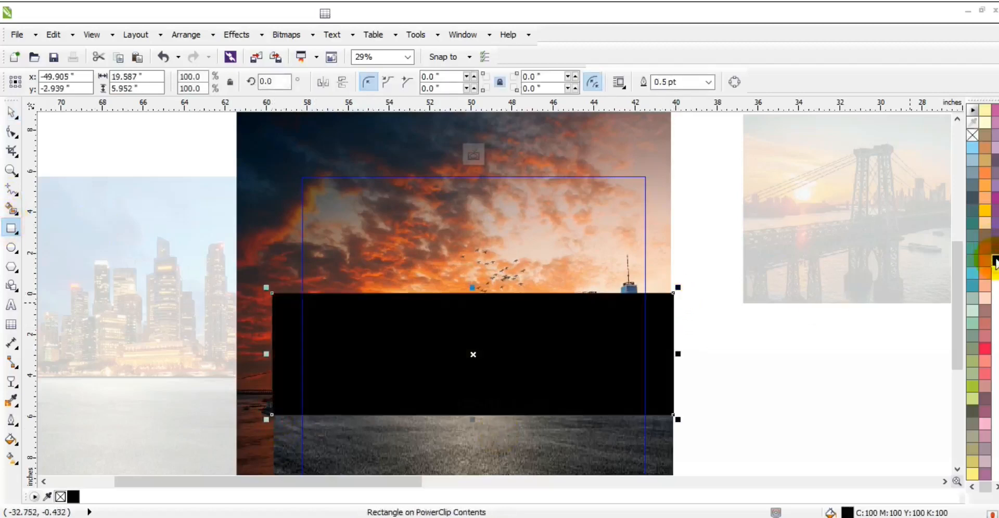
- Apply a linear transparency to the black rectangle, fading it upward from the horizon over the skyline
click(11, 381)
drag(456, 333, 448, 324)
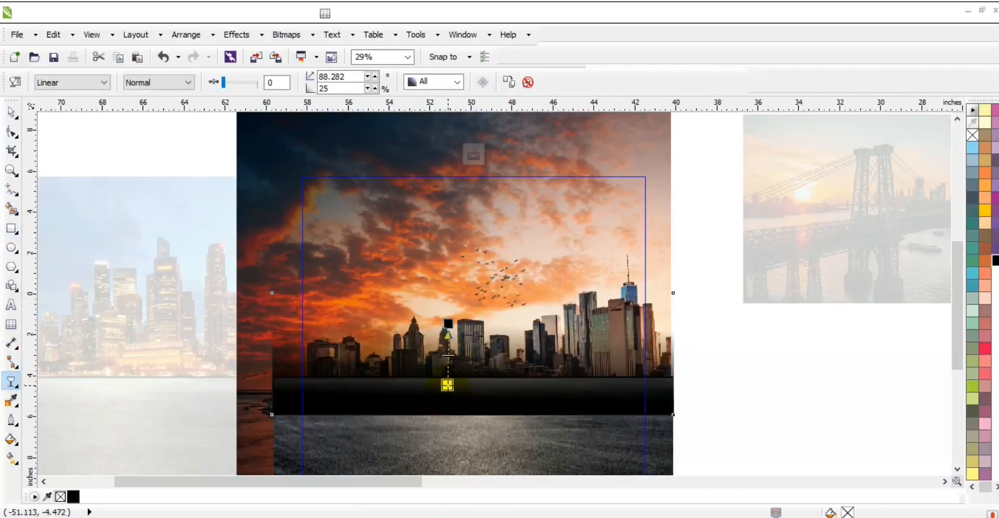
drag(448, 324, 447, 324)
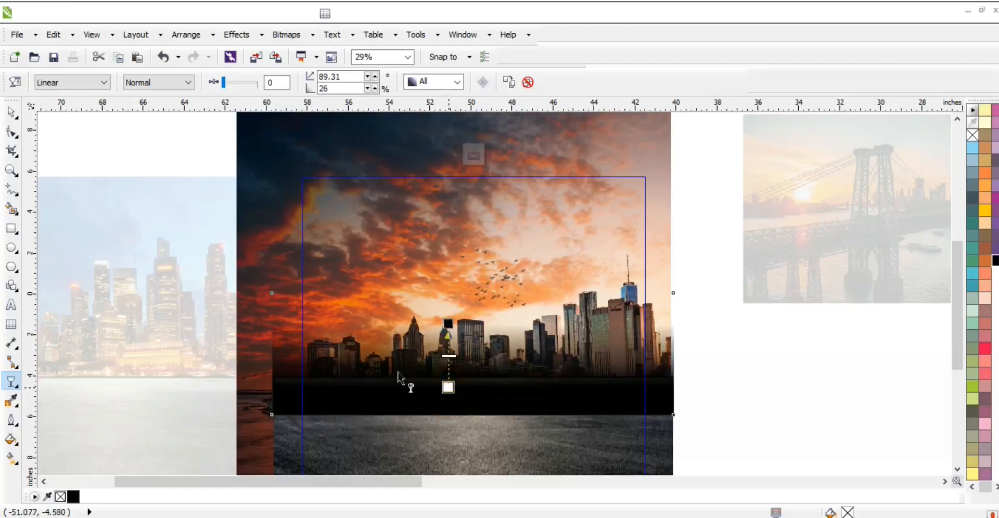
- Move the faded rectangle one level back behind the asphalt, remove its outline, and finish editing the PowerClip
click(12, 112)
key(ctrl+Page_Down)
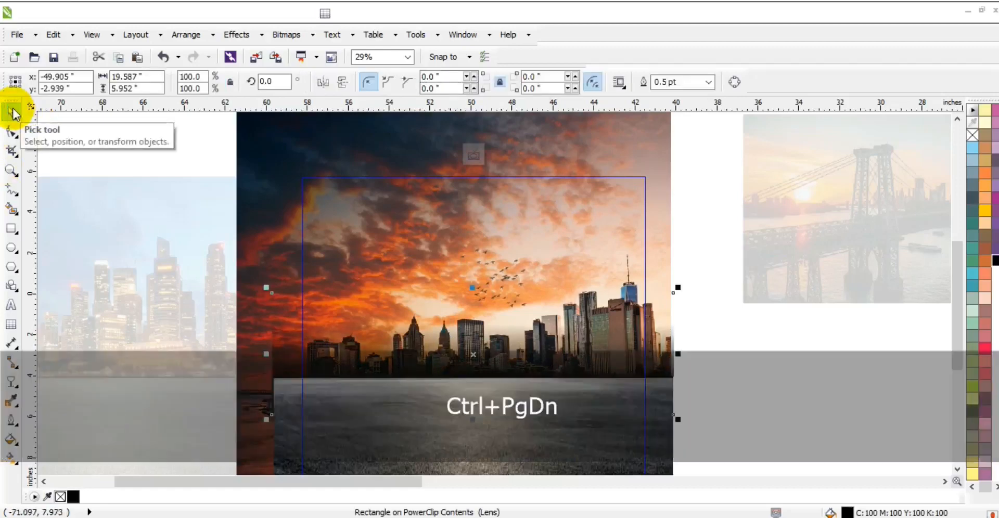
right_click(972, 135)
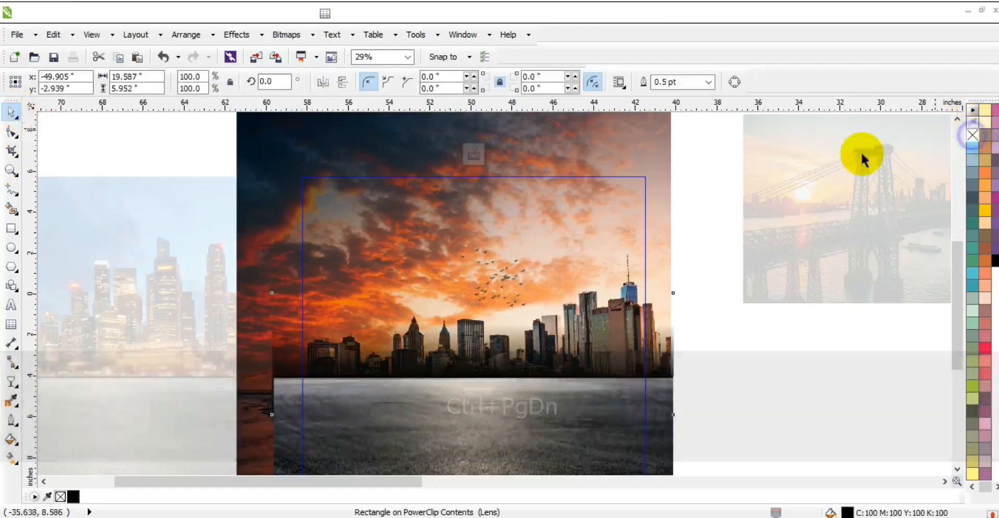
key(F3)
key(Escape)
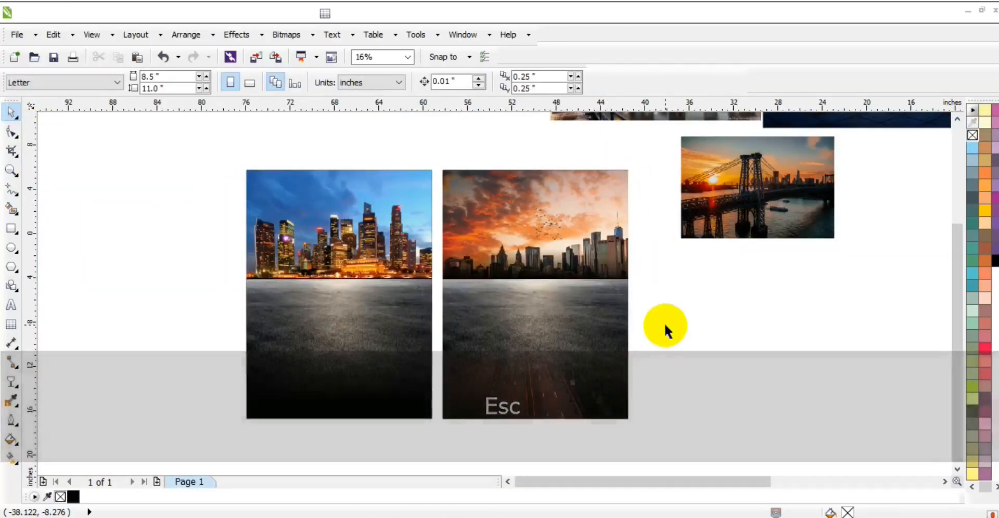
- Edit the sunset poster's PowerClip and raise the lower edge of the sunset photo to near the horizon, hiding it beneath the asphalt
right_click(564, 213)
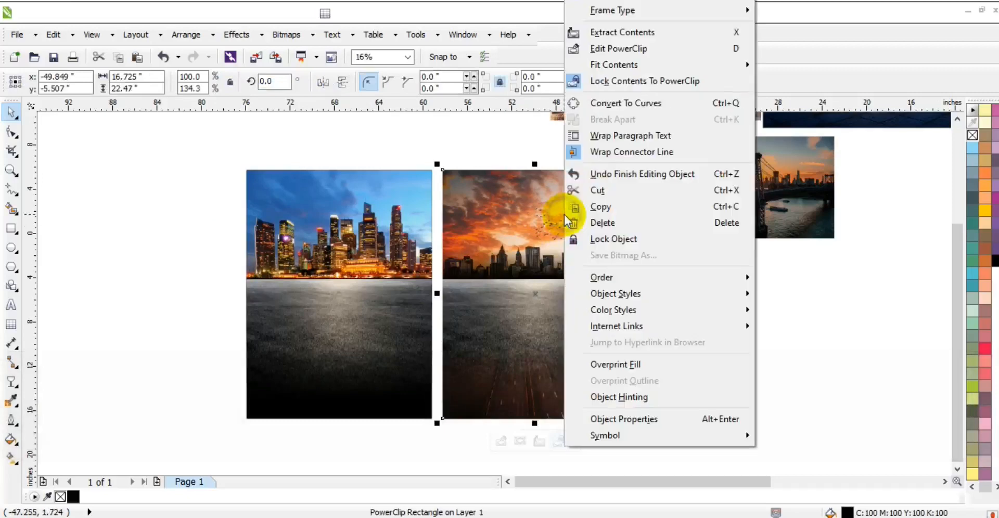
click(601, 48)
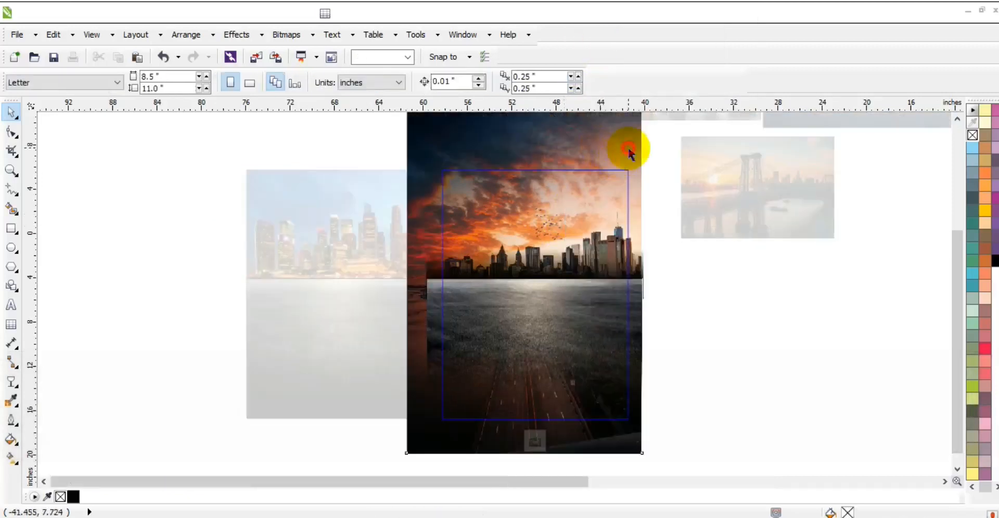
click(629, 147)
click(8, 131)
drag(335, 417, 678, 476)
drag(643, 421, 652, 284)
key(f)
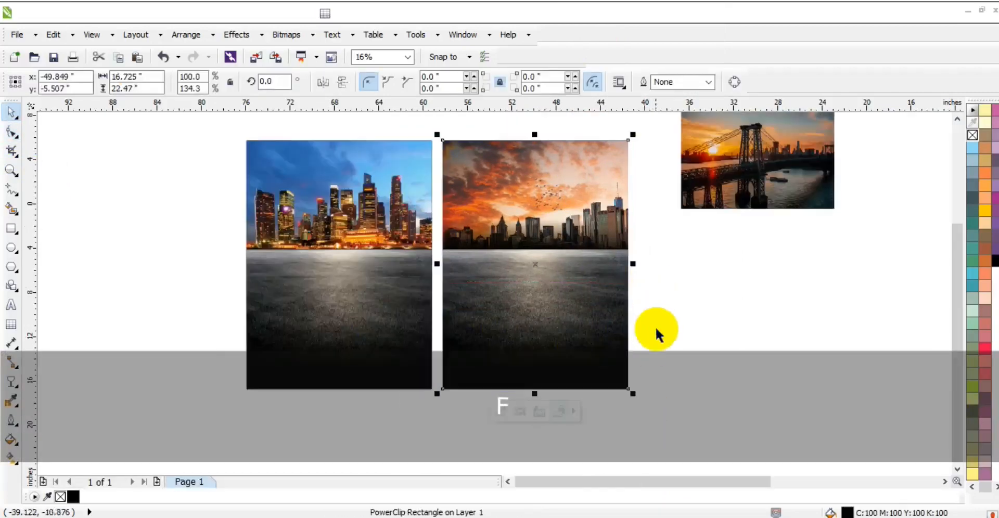
- Move the yellow car image onto the asphalt of the sunset poster and bring it to the front
click(652, 329)
key(F4)
click(870, 318)
drag(869, 318, 241, 362)
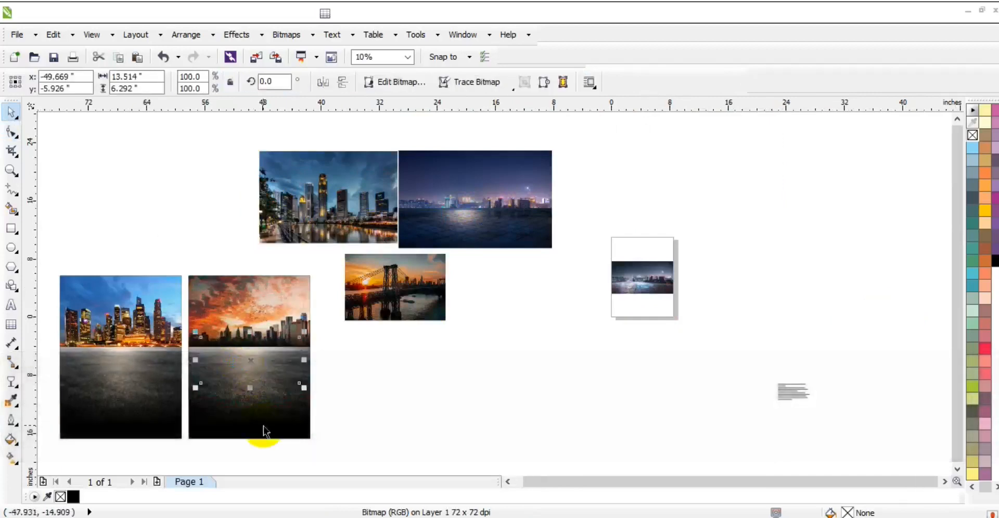
key(shift+Page_Up)
shift+click(257, 414)
shift+click(152, 407)
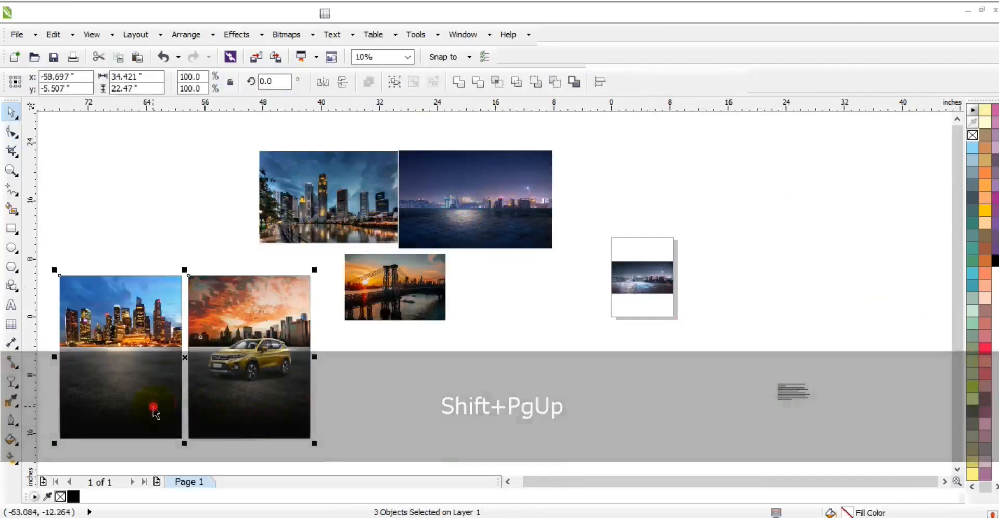
key(shift+F2)
key(Escape)
drag(690, 272, 682, 273)
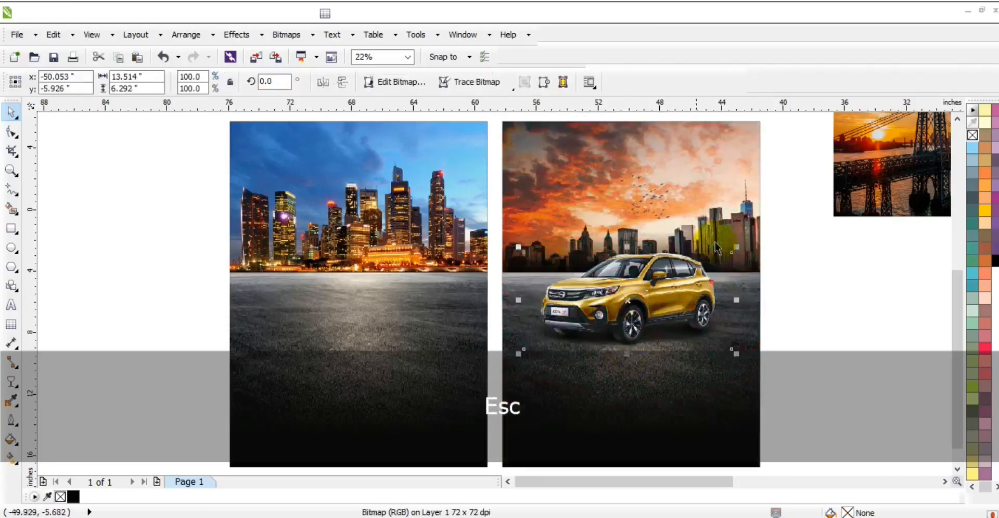
- Enlarge the car slightly, copy it to the blue skyline poster, and centre the copy horizontally on that poster
drag(736, 247, 748, 241)
drag(693, 279, 434, 300)
shift+click(444, 398)
key(c)
click(143, 324)
- Enlarge the blue poster's car to about 15.7 by 7.3 inches and repeat the same enlargement on the sunset poster's car
click(336, 278)
drag(481, 235, 487, 229)
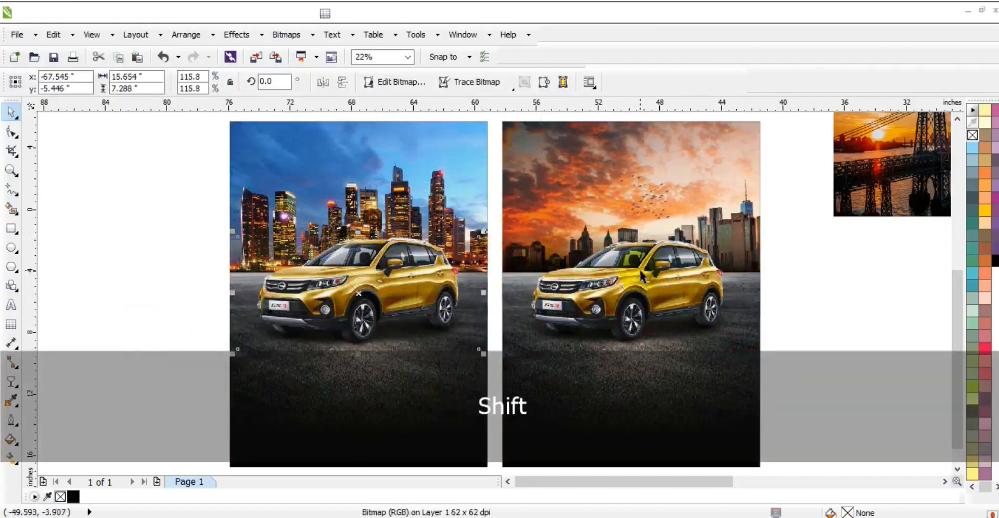
key(ctrl+r)
click(797, 327)
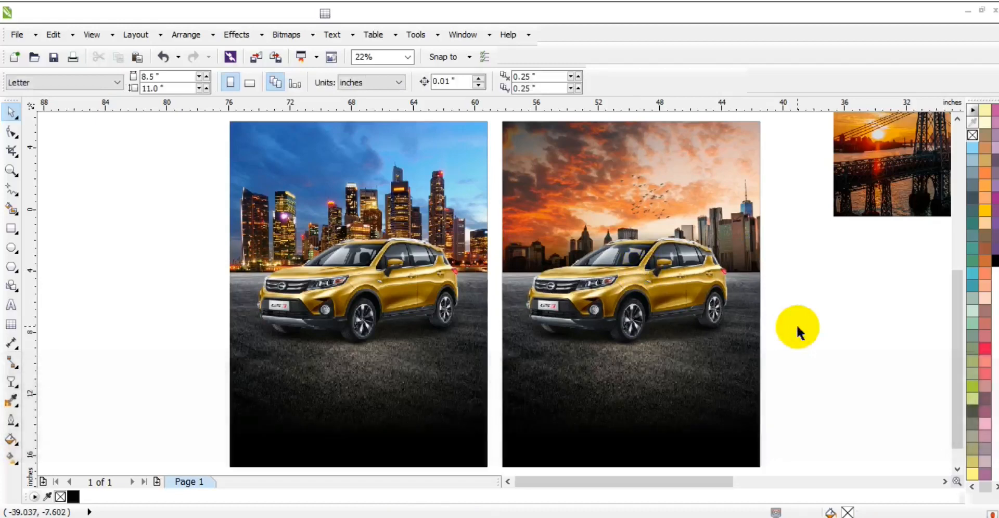
- Move the specs text block onto the asphalt below the blue poster's car and colour it white
key(F4)
drag(864, 373, 934, 437)
drag(908, 406, 119, 419)
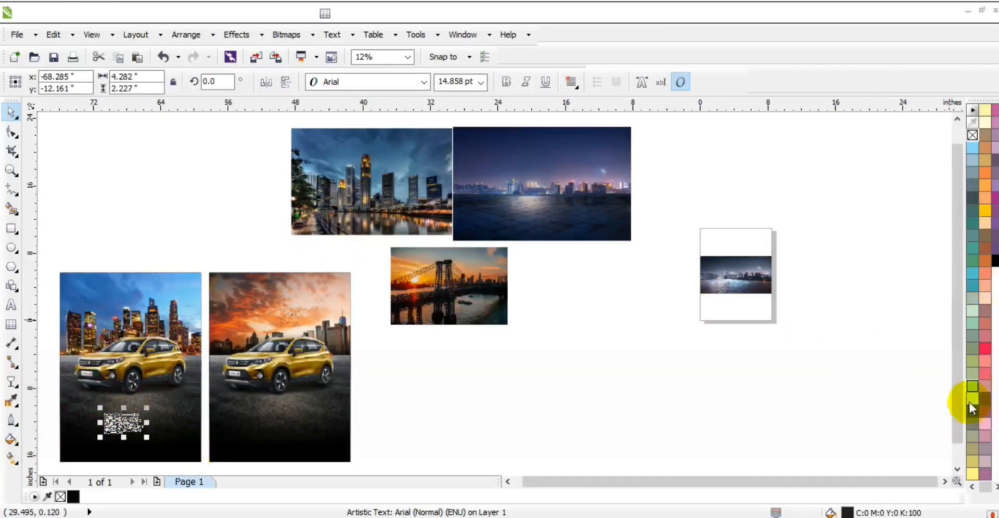
click(971, 488)
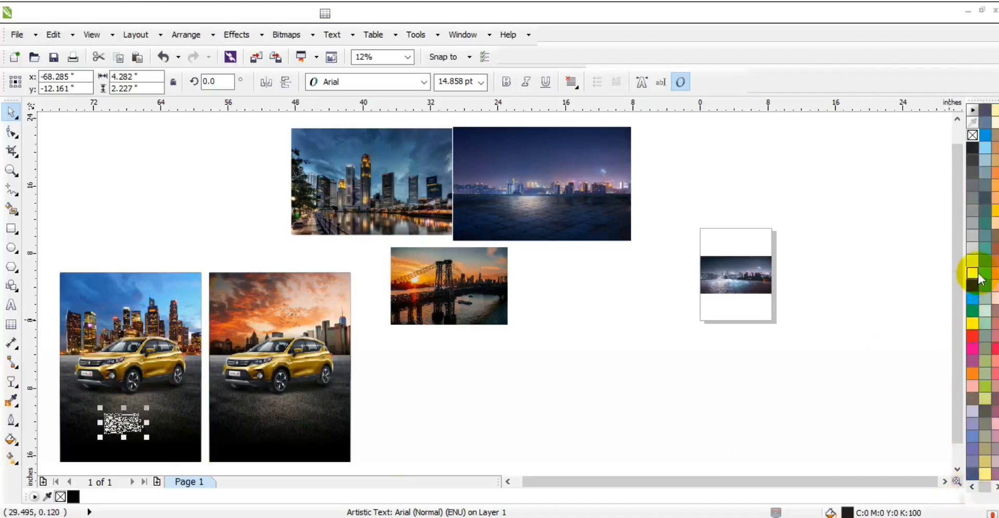
- Enlarge the specs text to about 11 by 5.7 inches and set its font to Centrale Sans XBold
click(175, 279)
key(shift+F2)
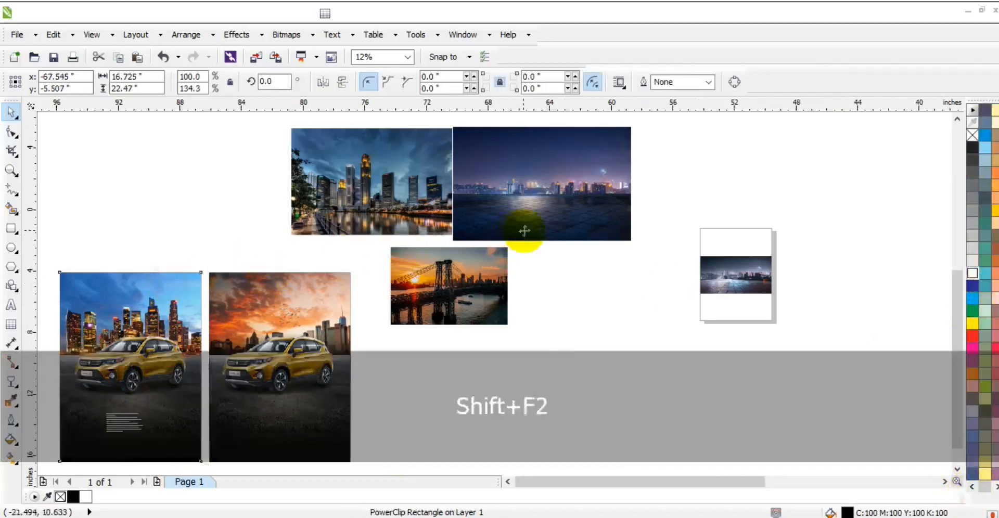
key(Escape)
click(494, 383)
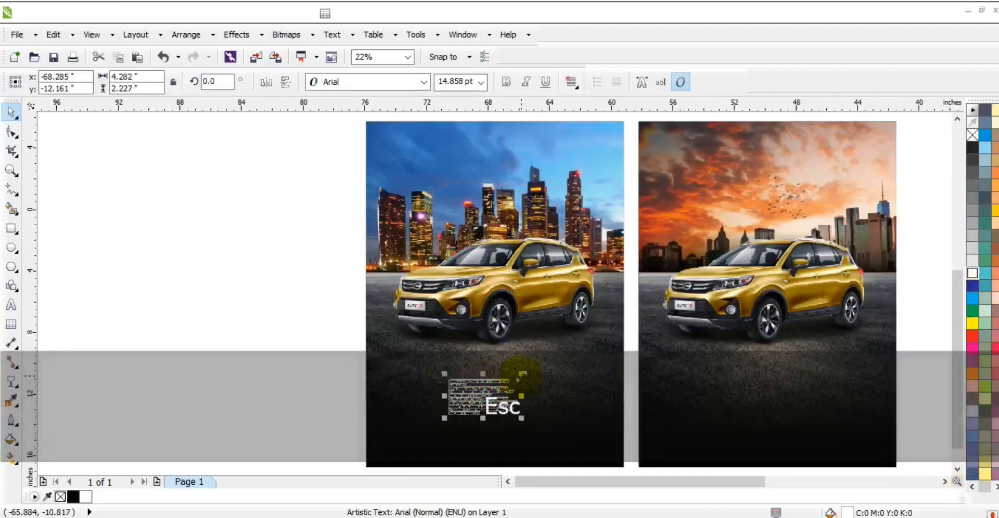
drag(537, 363, 575, 337)
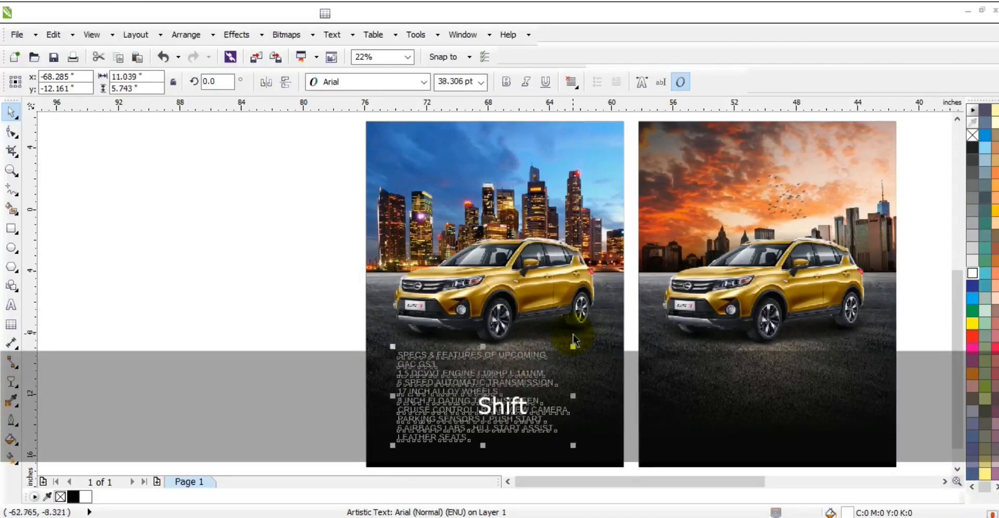
click(422, 82)
click(404, 110)
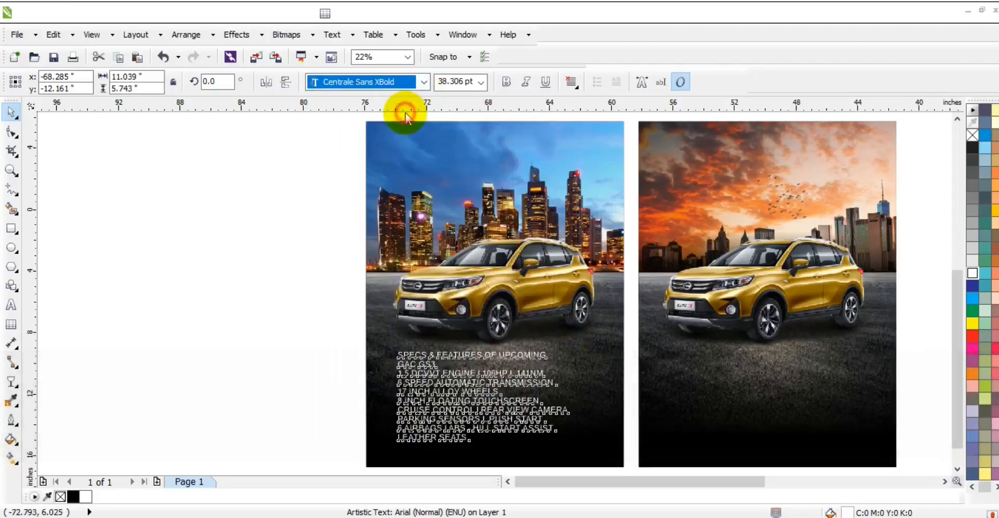
click(261, 304)
- Break the specs text on the blue poster apart into separate lines
click(11, 170)
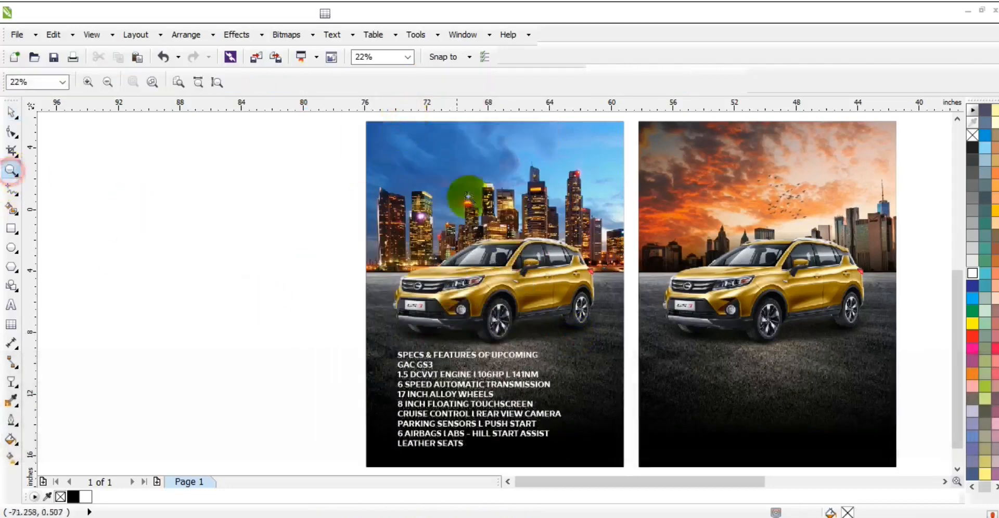
drag(359, 128, 651, 437)
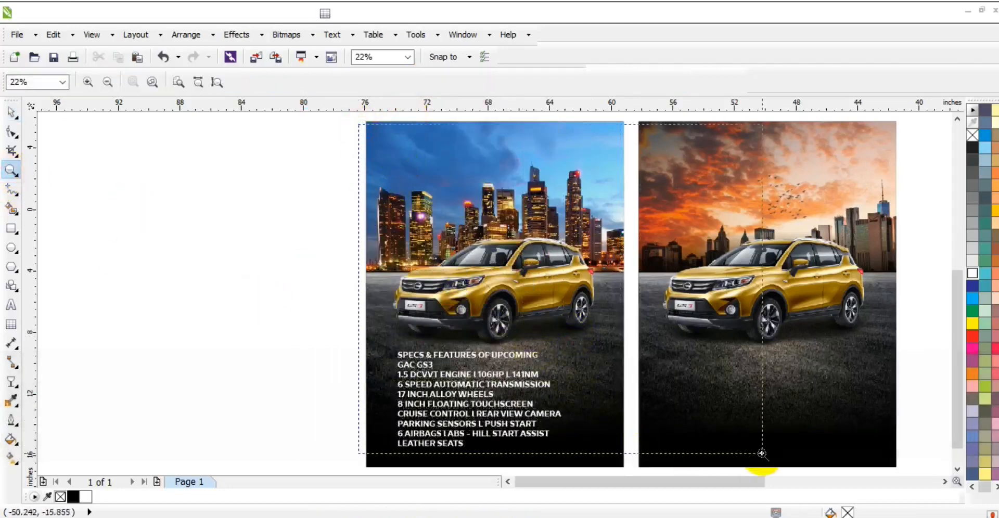
drag(762, 454, 762, 454)
click(11, 112)
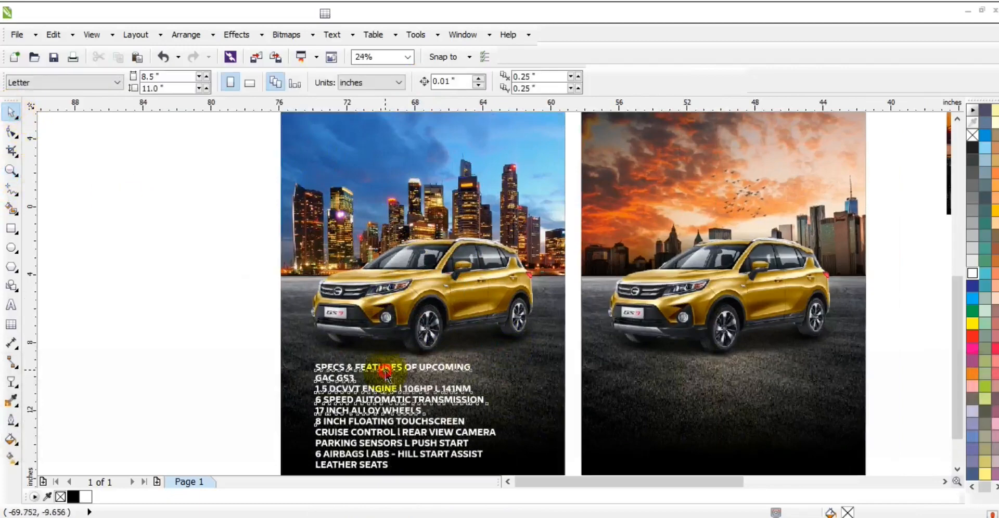
click(385, 372)
click(193, 35)
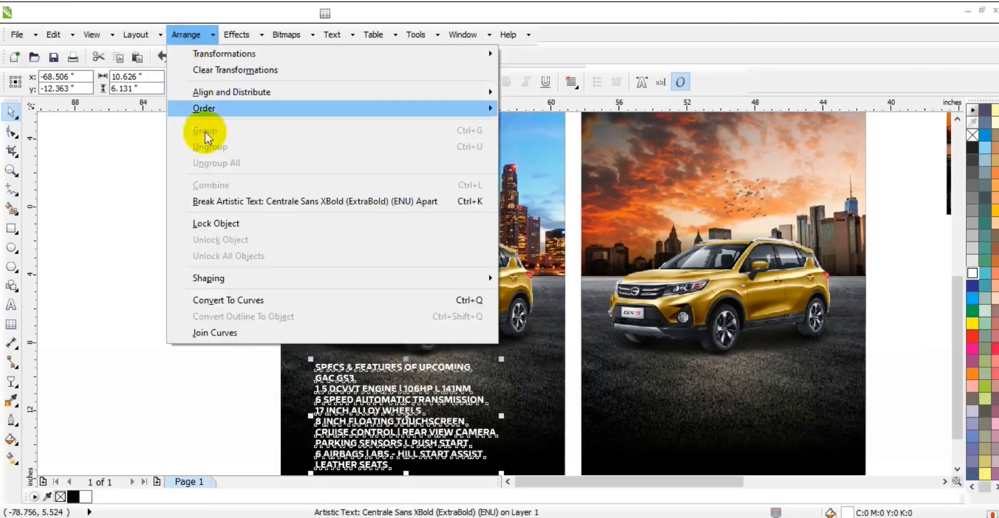
click(207, 201)
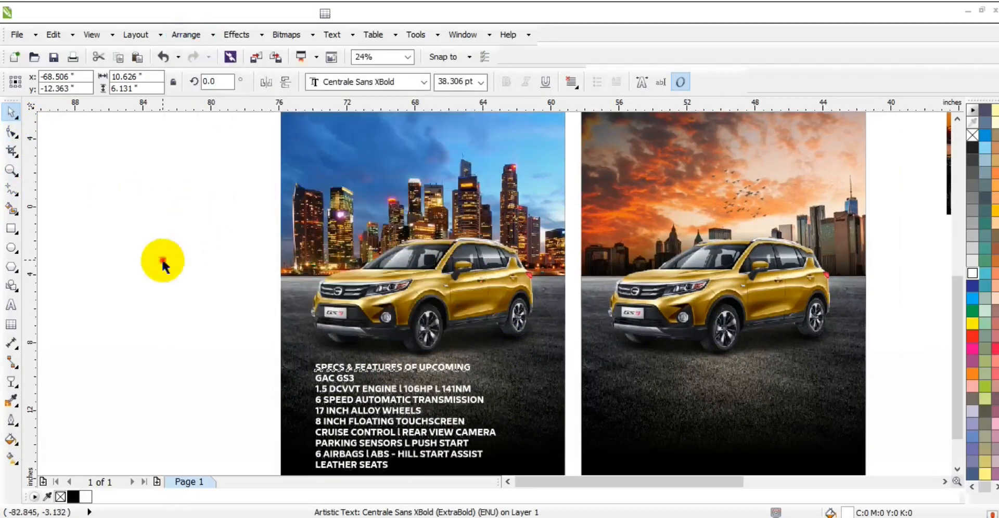
click(162, 263)
- Move the "SPECS & FEATURES OF UPCOMING" line to the sky area of the blue poster and centre it horizontally
drag(343, 372, 359, 140)
shift+click(549, 156)
key(c)
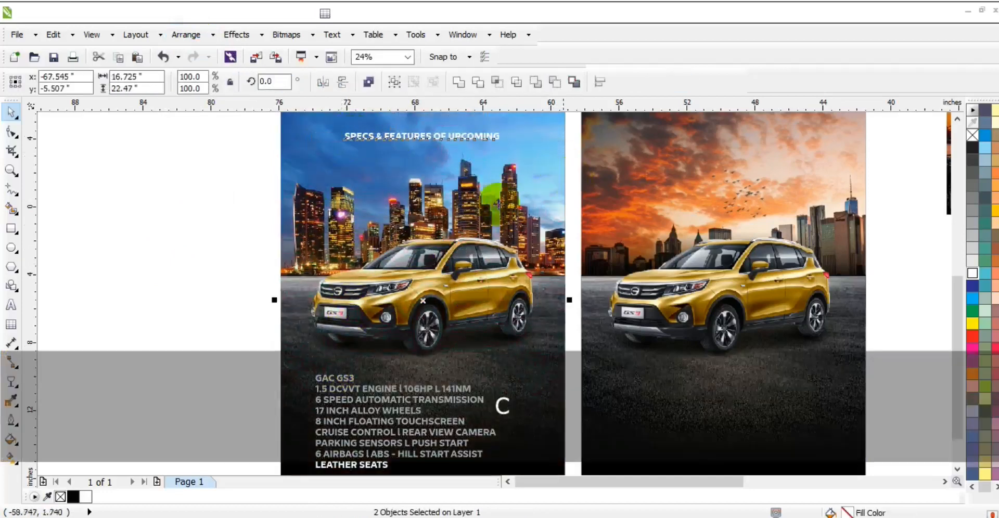
click(213, 219)
- Enlarge "GAC GS3" as a title centred beneath the heading line, and scale both lines together to about 8.4 by 2.2 inches
click(350, 382)
drag(356, 373, 453, 156)
shift+click(460, 138)
key(c)
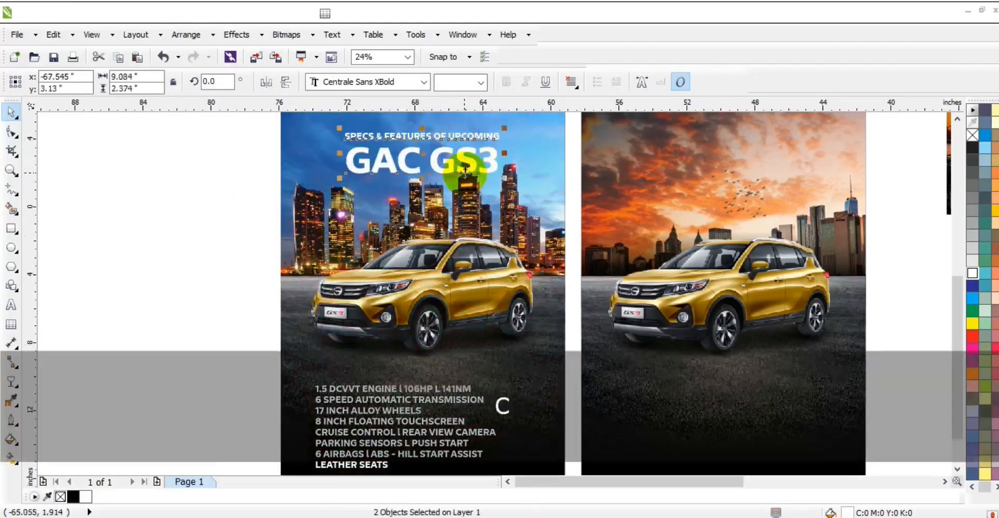
drag(466, 173, 493, 161)
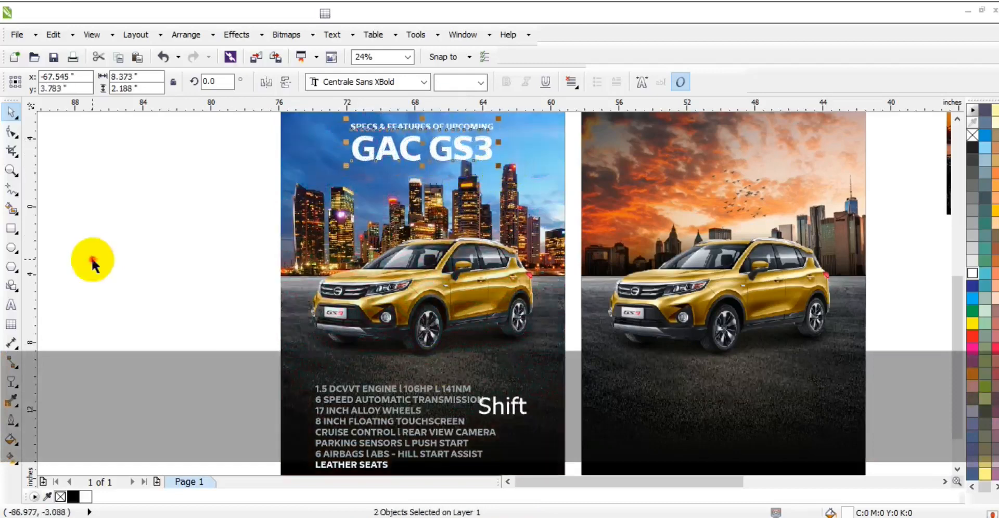
click(92, 257)
- Centre-align the eight remaining spec lines with each other and shift the block toward the middle of the blue poster
drag(161, 376, 536, 458)
key(c)
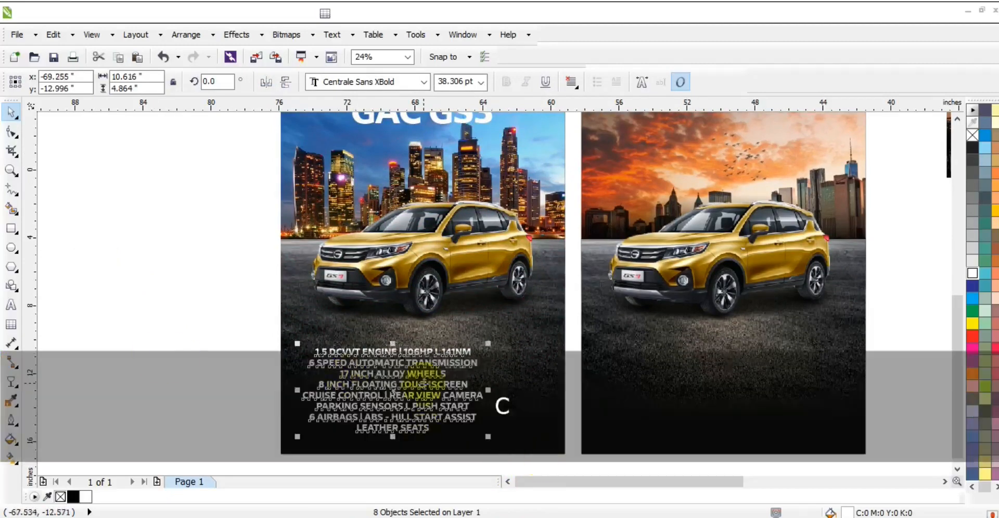
drag(420, 374, 450, 364)
click(214, 383)
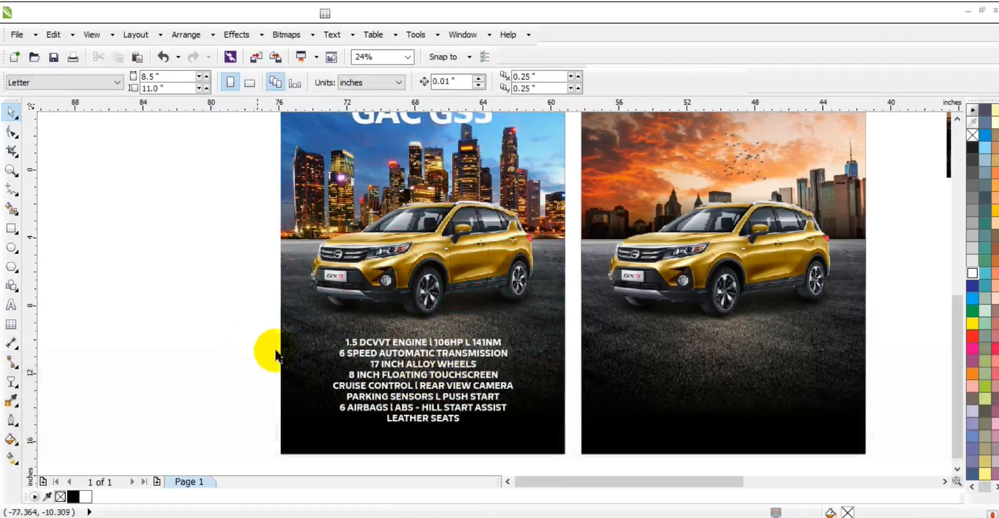
- Set the eight spec lines to the Centrale Sans Bold font and centre them horizontally on the blue poster
drag(243, 314, 532, 438)
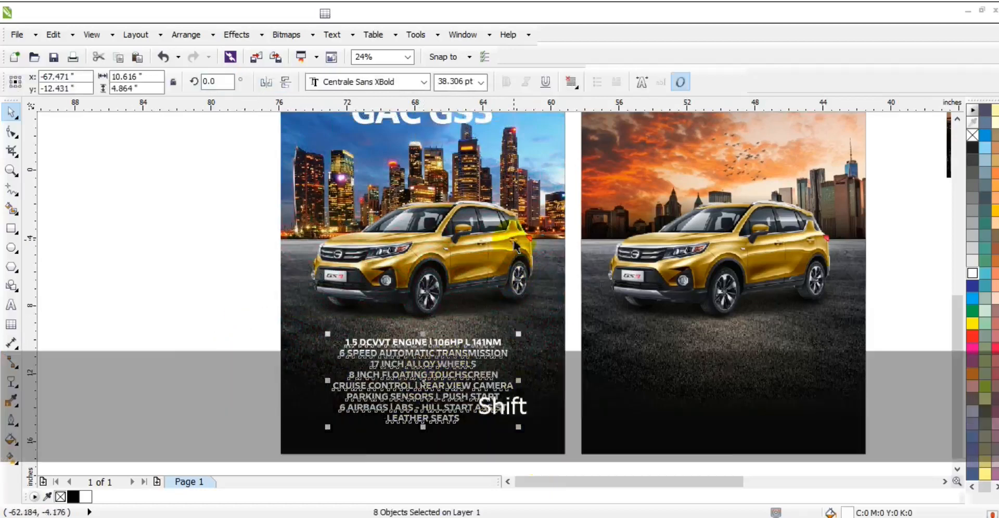
key(shift+F2)
click(424, 82)
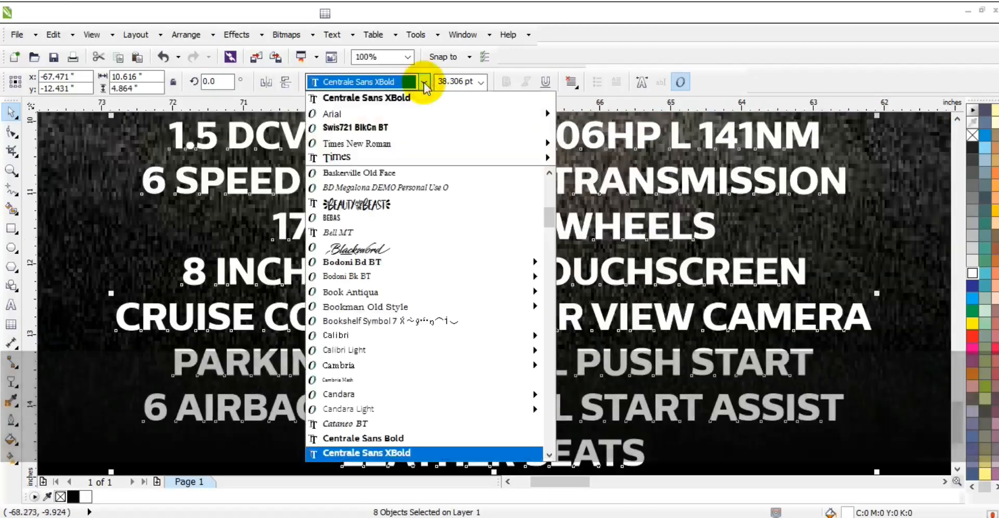
text(Ce)
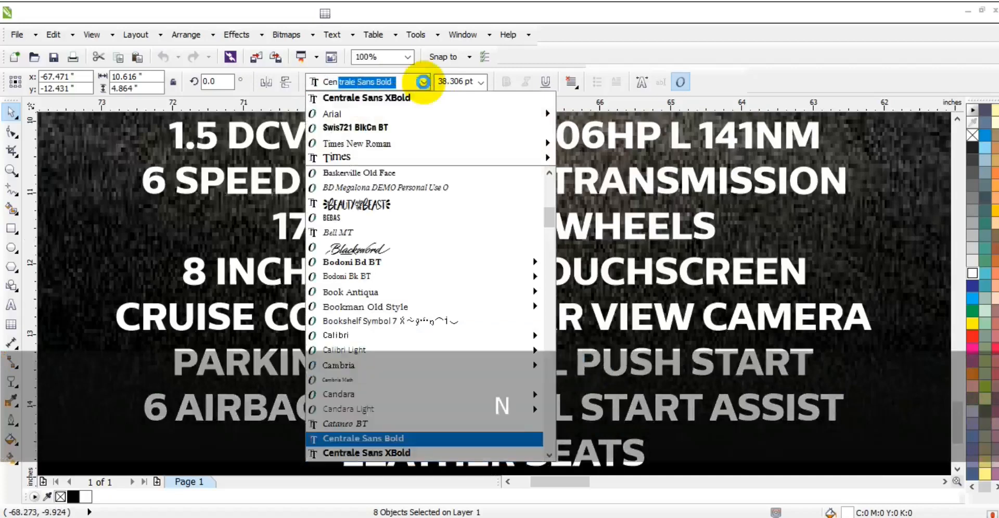
key(Return)
key(F3)
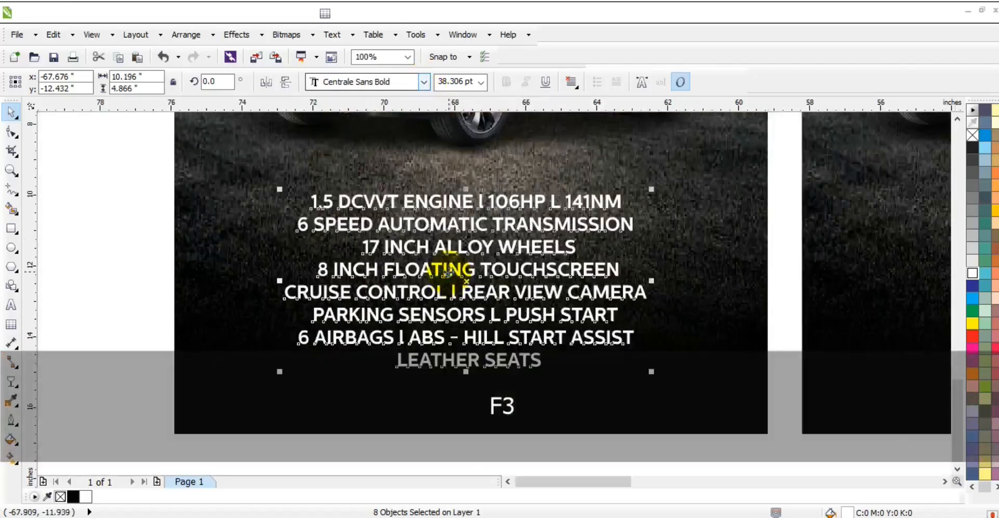
shift+click(541, 404)
key(c)
click(81, 324)
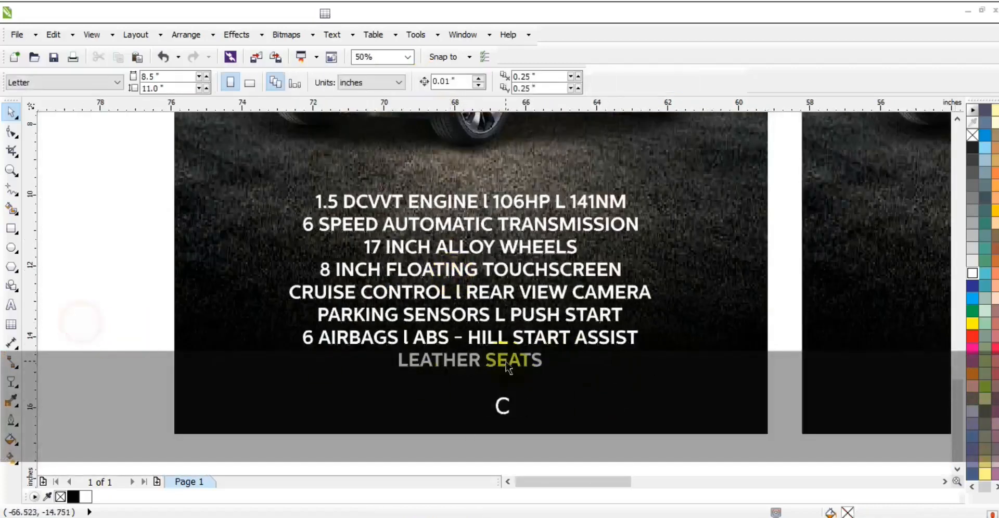
- Widen the spacing between the spec lines evenly, working up from "LEATHER SEATS" and repeating the same small downward shift for each added line
drag(509, 369, 508, 372)
shift+click(493, 347)
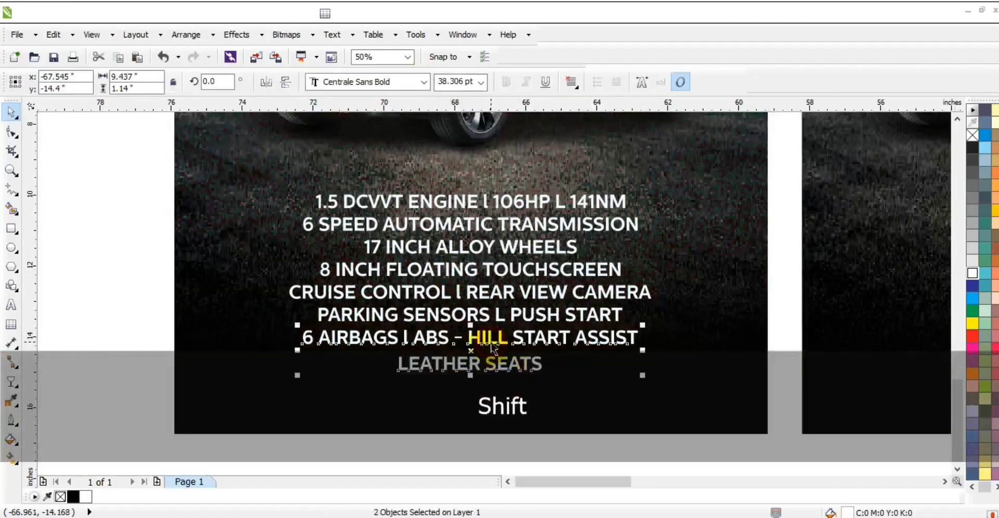
key(ctrl+r)
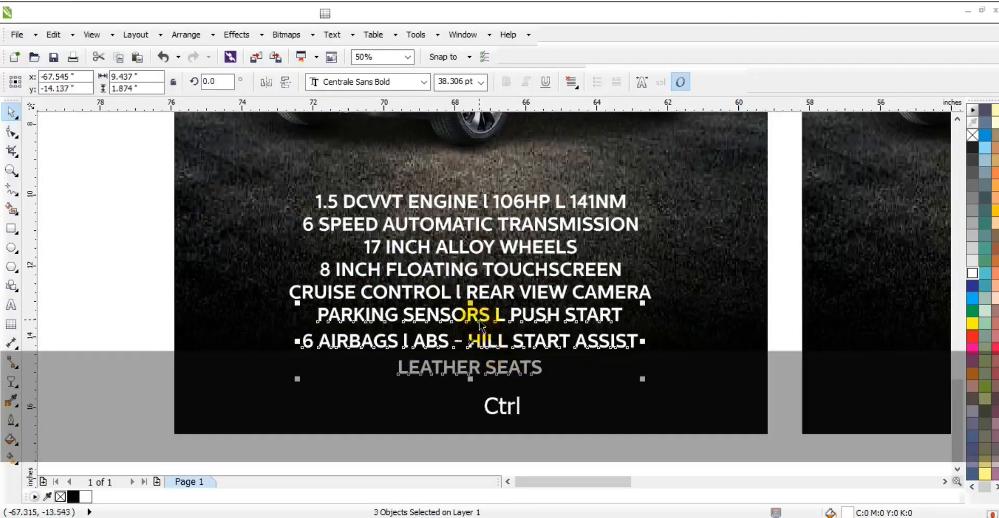
key(ctrl+r)
key(ctrl+r)
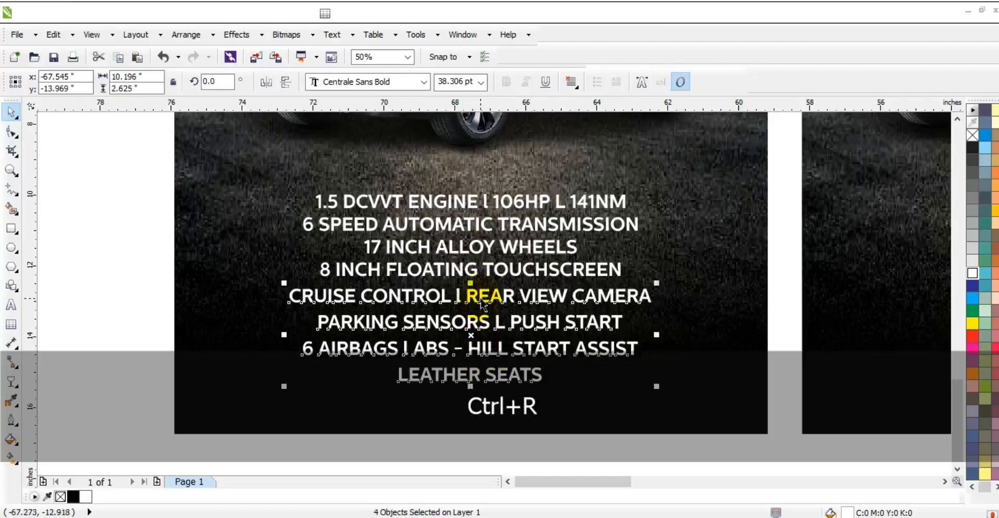
key(ctrl+r)
shift+click(477, 248)
key(ctrl+r)
shift+click(476, 234)
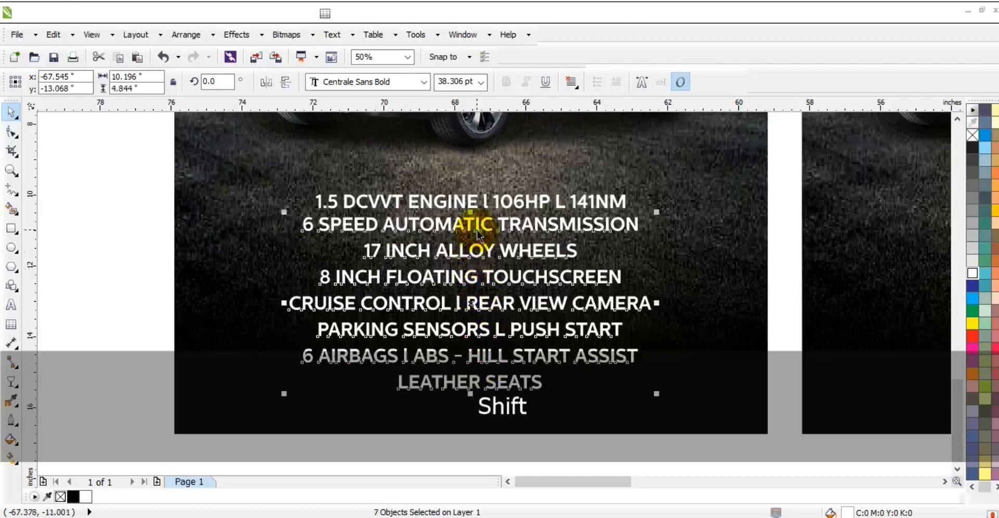
key(ctrl+r)
- Select all eight spec lines and raise the block slightly on the blue poster
key(F3)
key(Escape)
drag(260, 208, 570, 346)
key(F3)
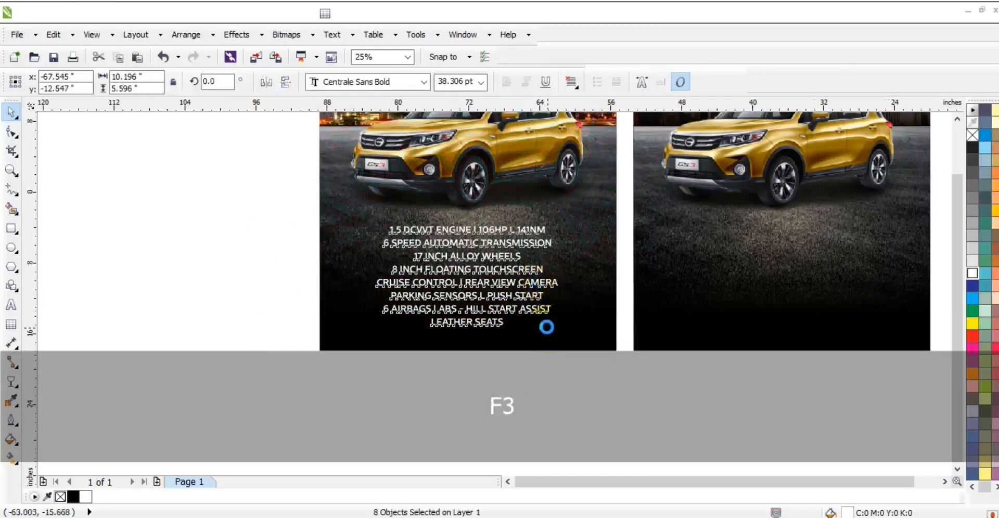
- Copy the heading, title and spec lines from the blue poster onto the sunset poster and centre them horizontally there
key(Escape)
drag(405, 136, 781, 372)
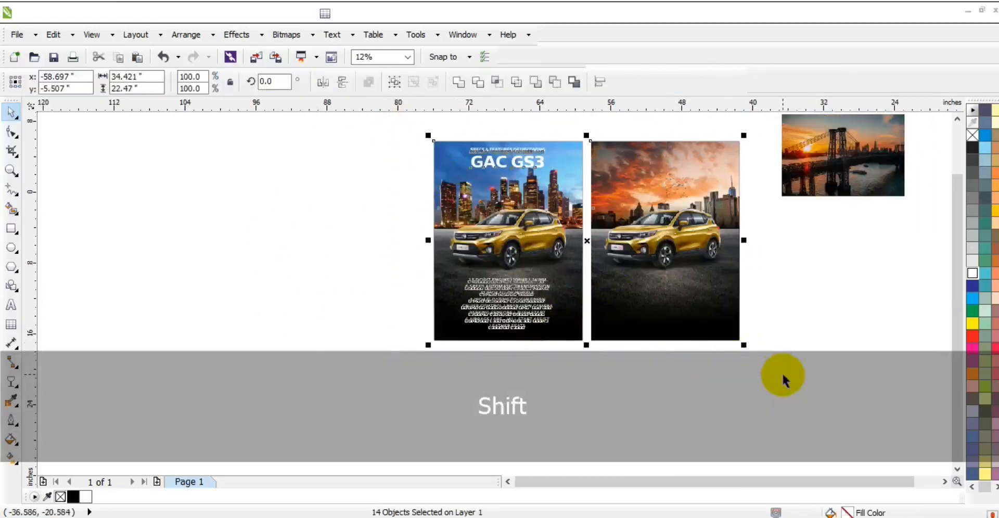
key(shift+F2)
key(Escape)
drag(150, 124, 458, 469)
drag(409, 361, 672, 365)
shift+click(719, 382)
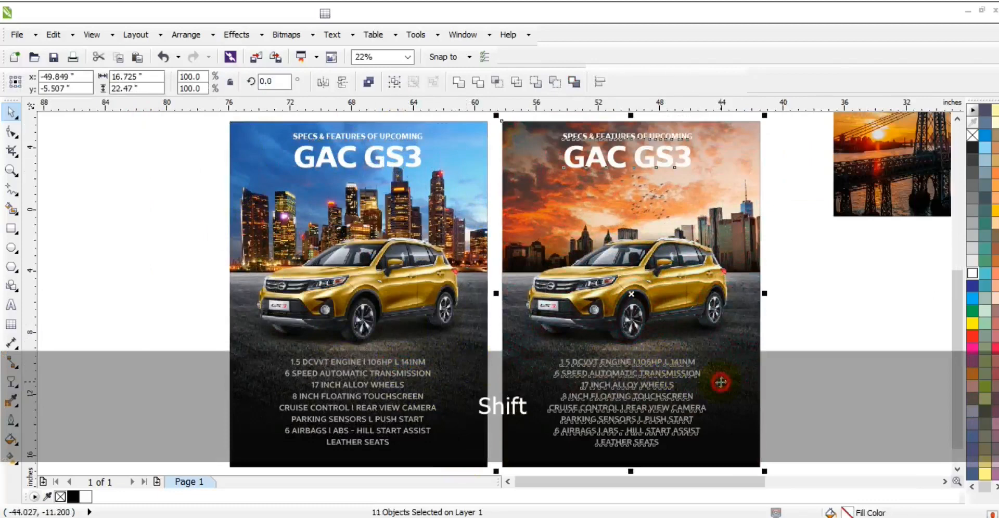
click(783, 398)
- Select both finished posters, fit them in view and show them in full-screen preview
click(752, 441)
shift+click(478, 453)
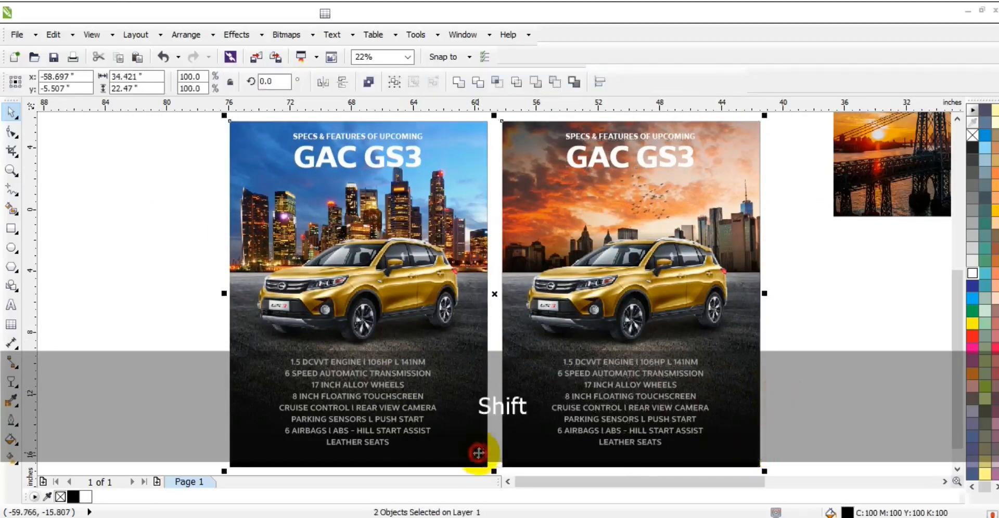
key(shift+F2)
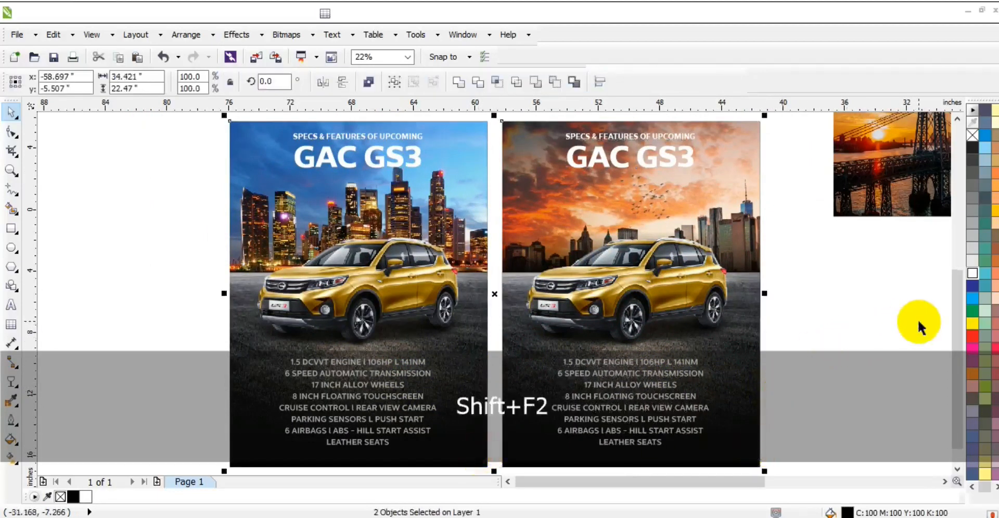
key(F9)
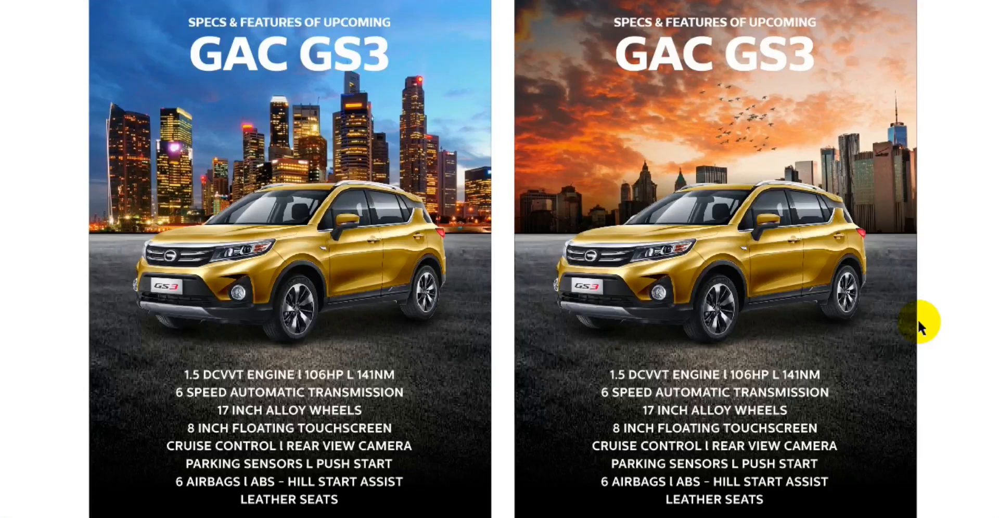